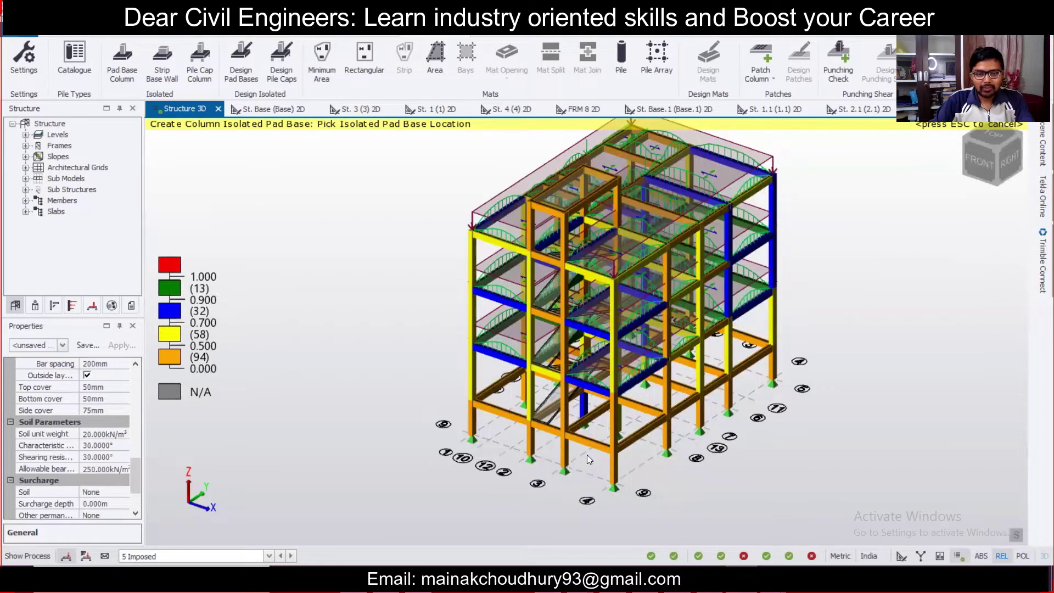
# - Set the allowable bearing capacity in the pad base's soil parameters to 120 kN/m²
pyautogui.scroll(1, 587, 457)
pyautogui.scroll(1, 507, 477)
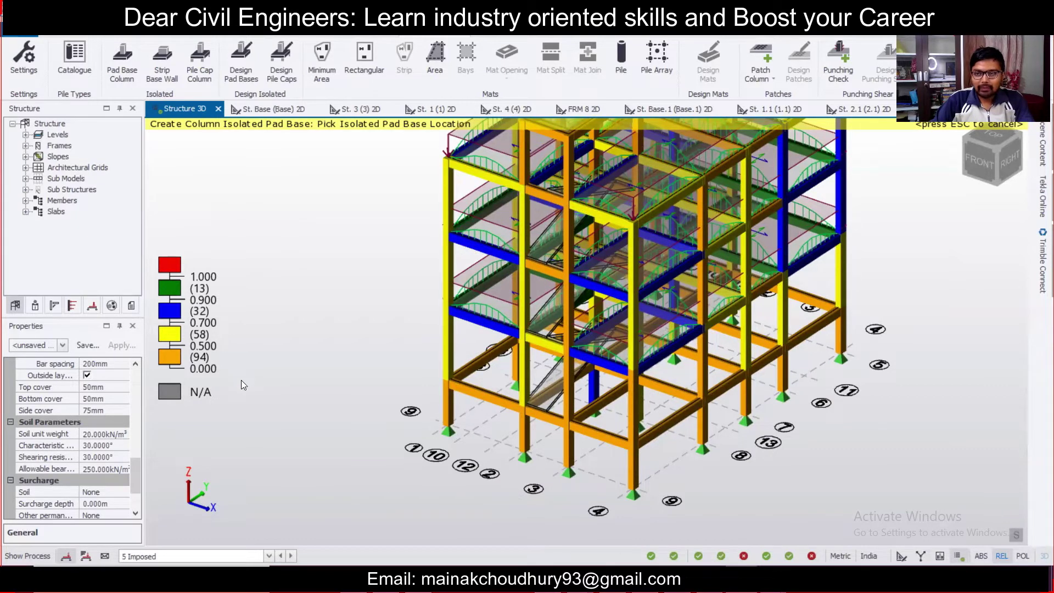
pyautogui.click(112, 446)
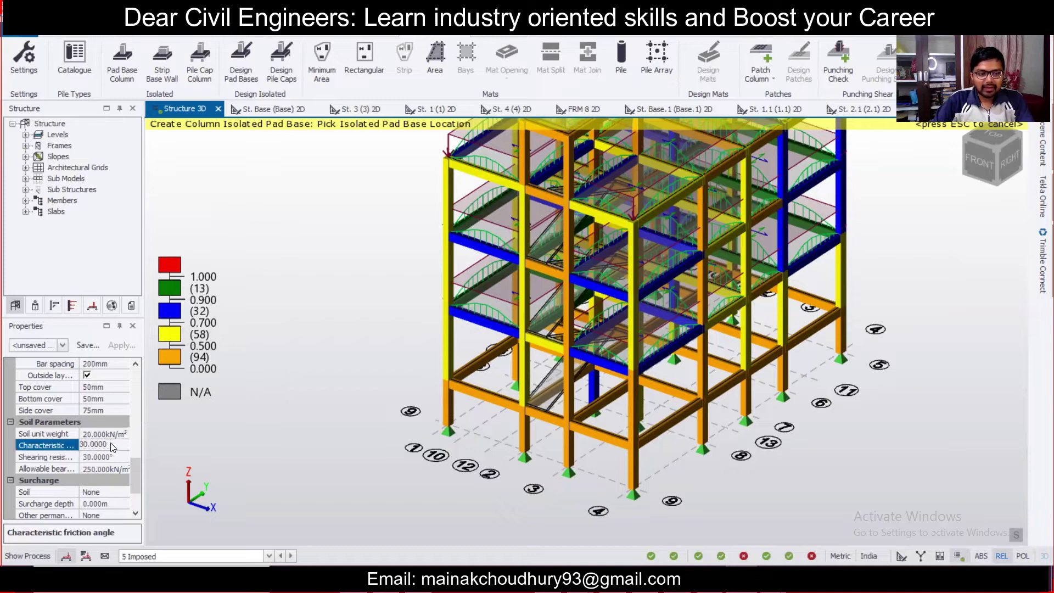
pyautogui.click(117, 469)
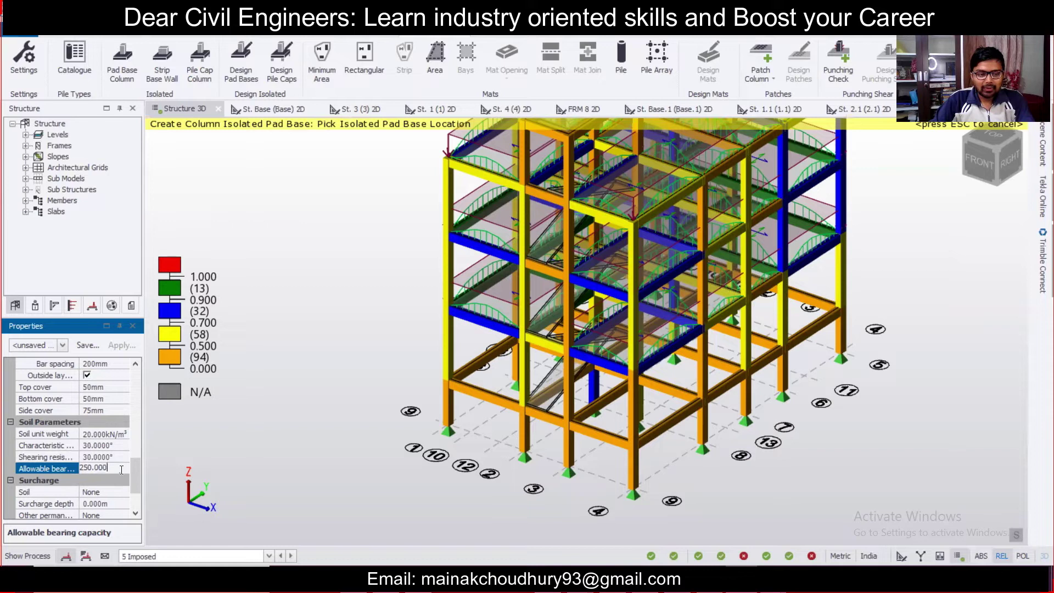
pyautogui.moveTo(119, 469); pyautogui.dragTo(3, 466)
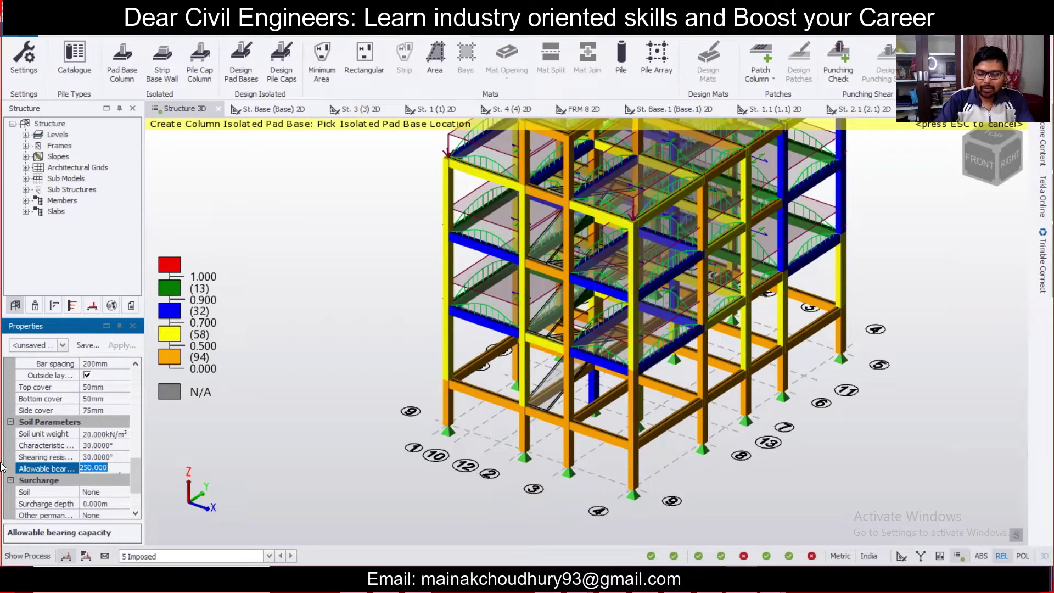
pyautogui.write('120')
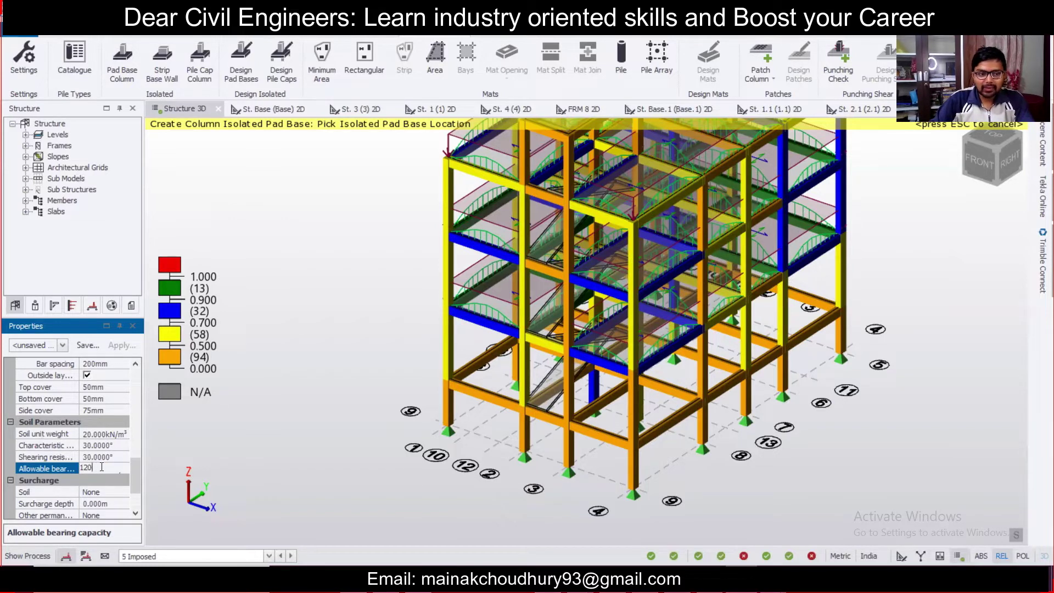
pyautogui.click(183, 441)
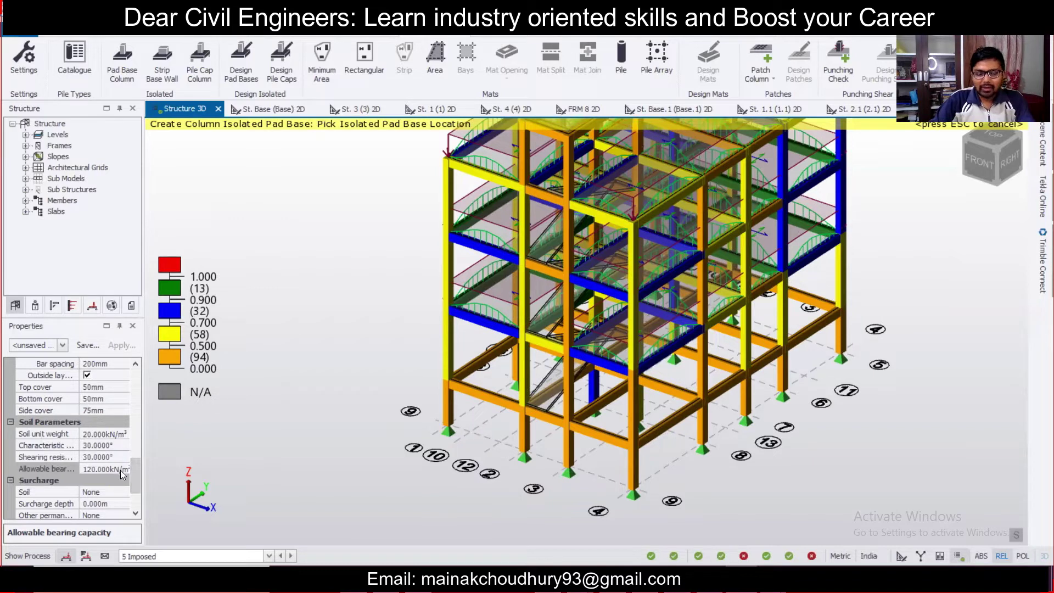
# - Review the pad base's top bar reinforcement type options, keeping the type as None
pyautogui.scroll(-2, 268, 390)
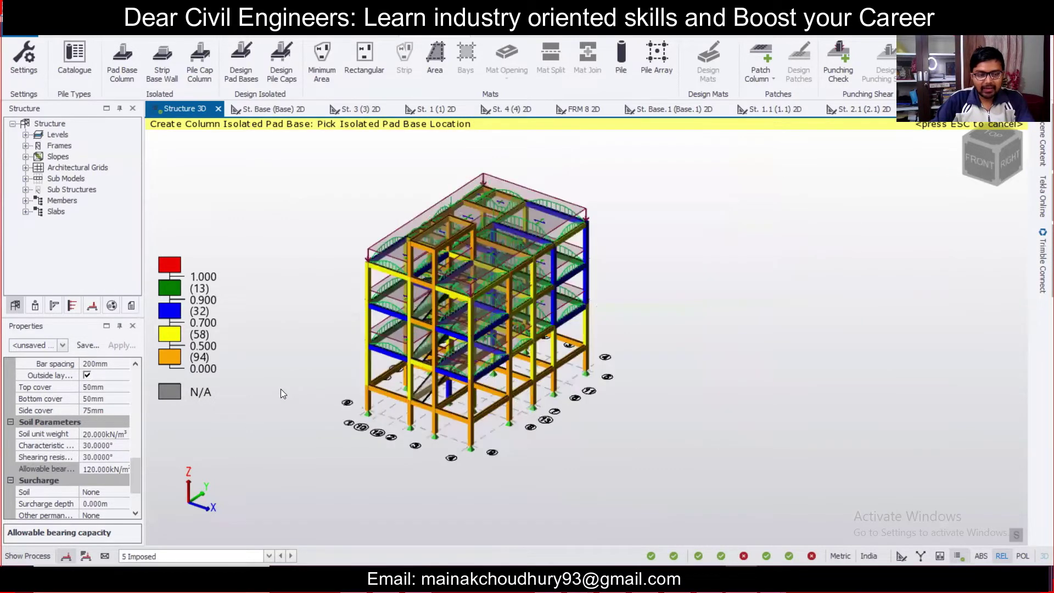
pyautogui.moveTo(133, 474); pyautogui.dragTo(149, 422)
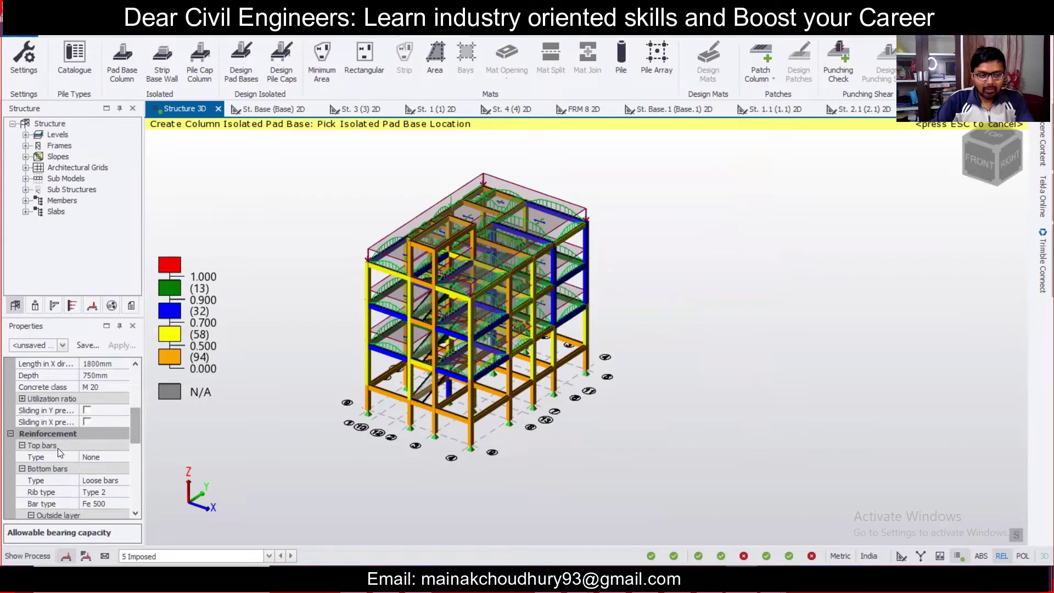
pyautogui.click(104, 456)
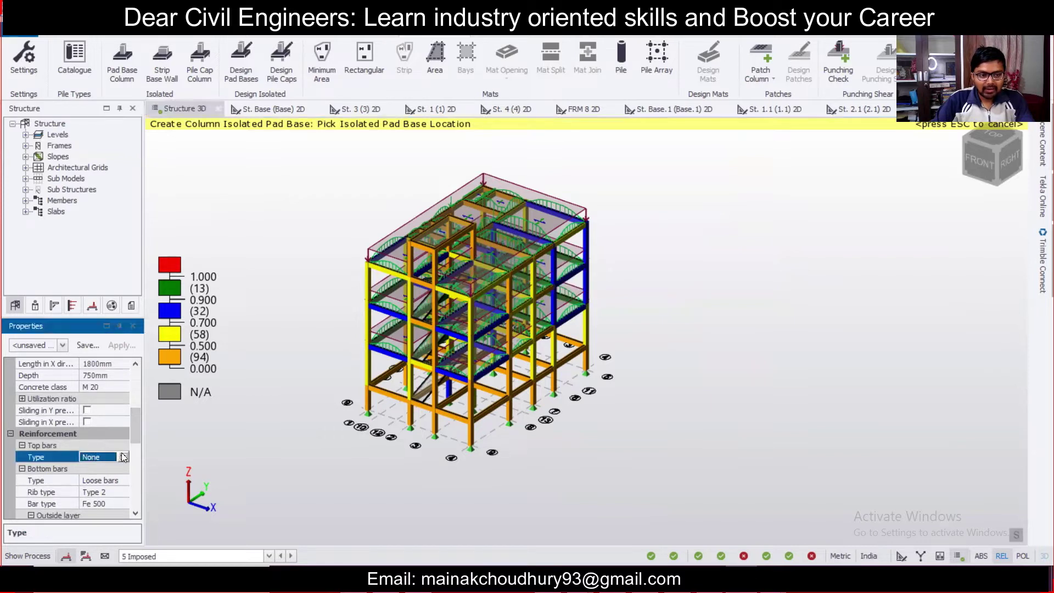
pyautogui.click(123, 457)
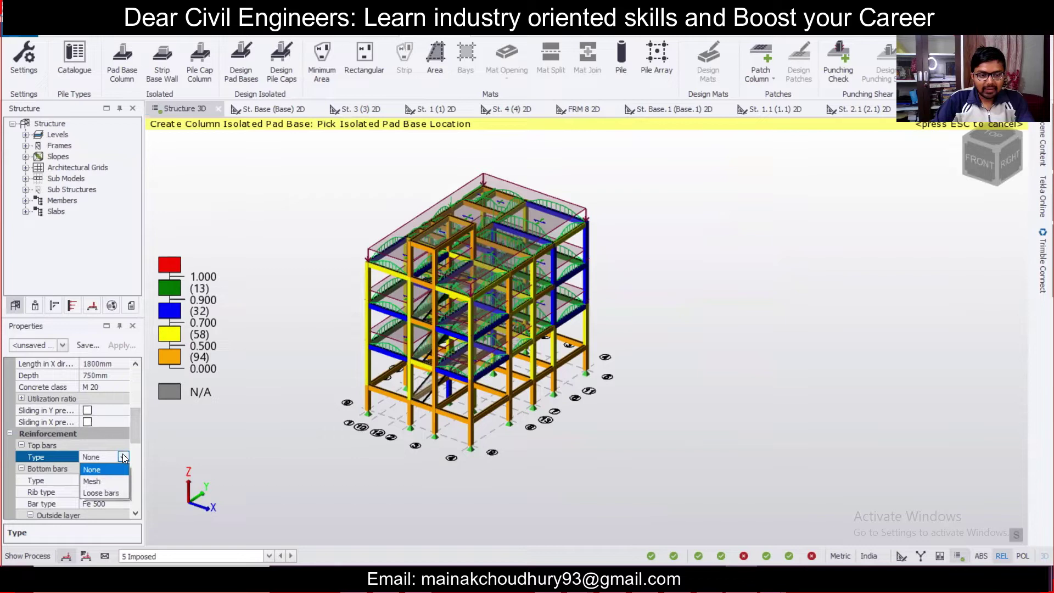
pyautogui.click(124, 457)
# - Place isolated pad bases under all the columns at once by enclosing the whole structure
pyautogui.moveTo(359, 407); pyautogui.dragTo(386, 437, button='middle')
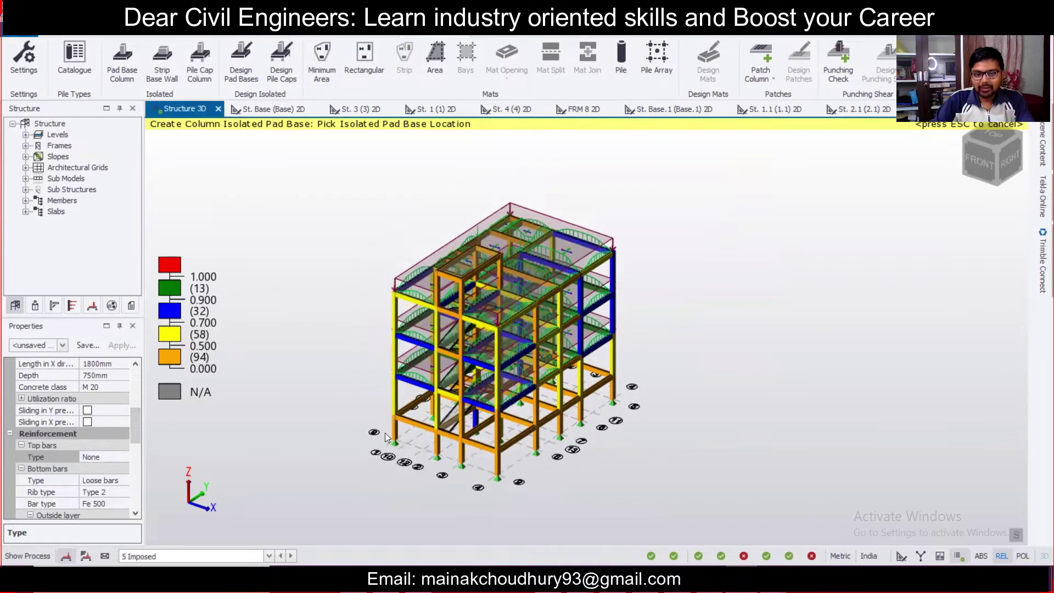
pyautogui.scroll(5, 476, 457)
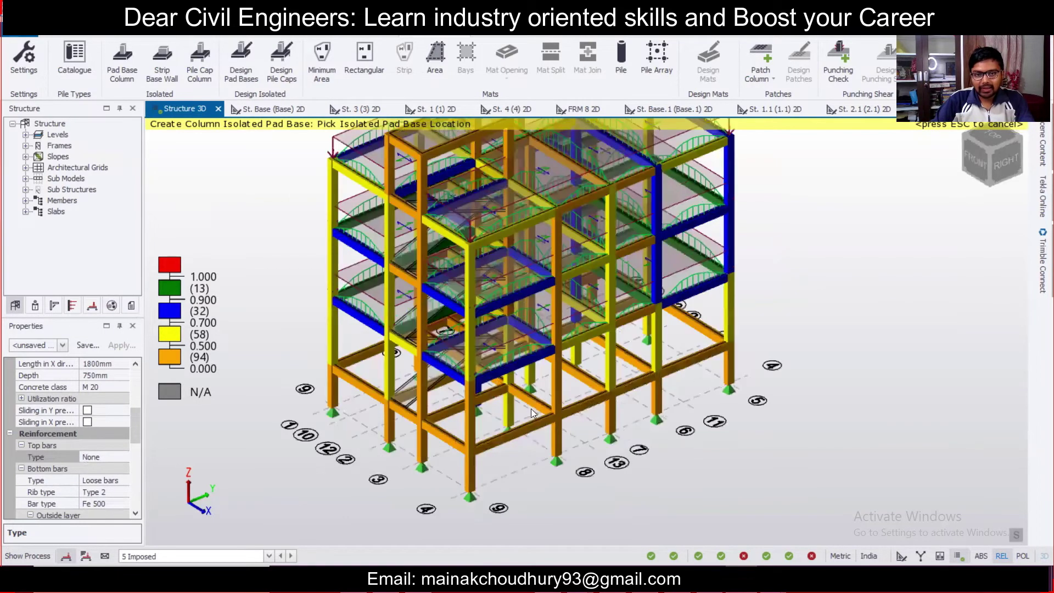
pyautogui.scroll(-3, 631, 420)
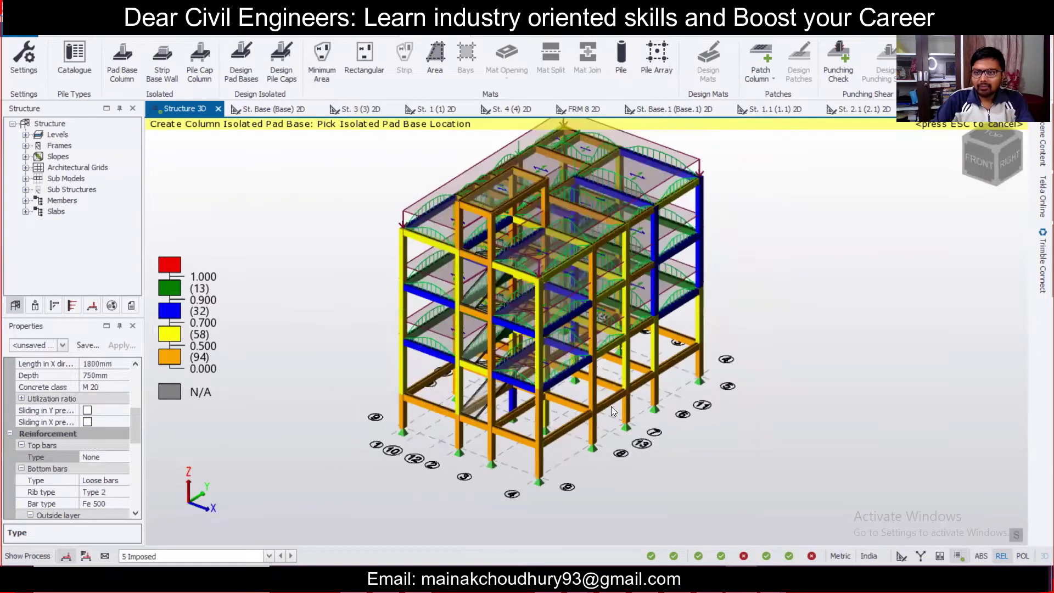
pyautogui.scroll(-2, 613, 410)
pyautogui.scroll(-2, 612, 411)
pyautogui.moveTo(375, 158); pyautogui.dragTo(879, 514)
pyautogui.scroll(3, 624, 479)
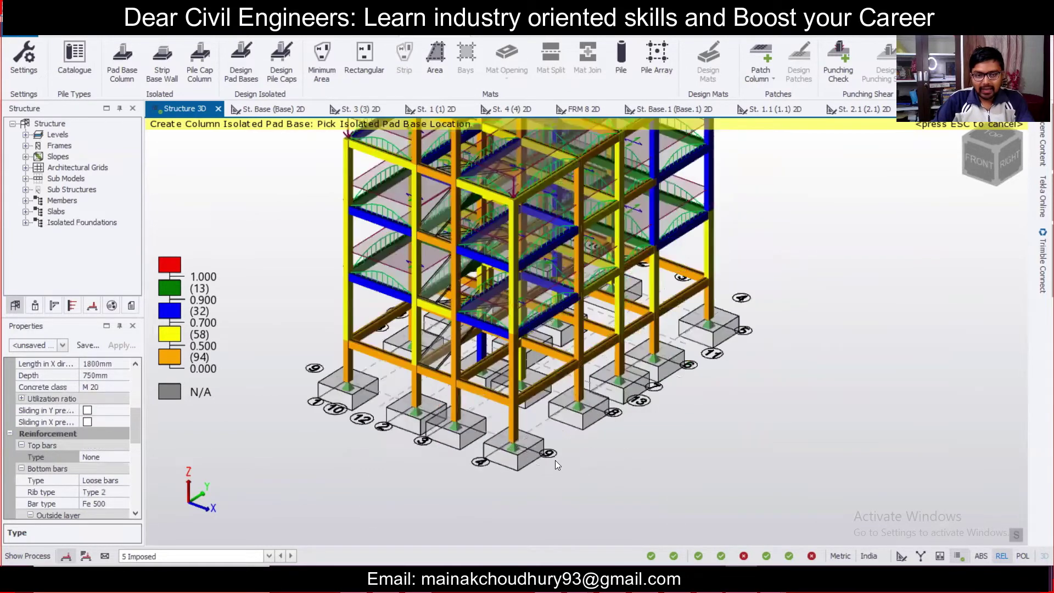
# - Run the design of all the isolated pad bases
pyautogui.moveTo(554, 460); pyautogui.dragTo(443, 454, button='middle')
pyautogui.moveTo(683, 482); pyautogui.dragTo(638, 437, button='middle')
pyautogui.moveTo(554, 444); pyautogui.dragTo(722, 466, button='middle')
pyautogui.moveTo(710, 426); pyautogui.dragTo(726, 464, button='middle')
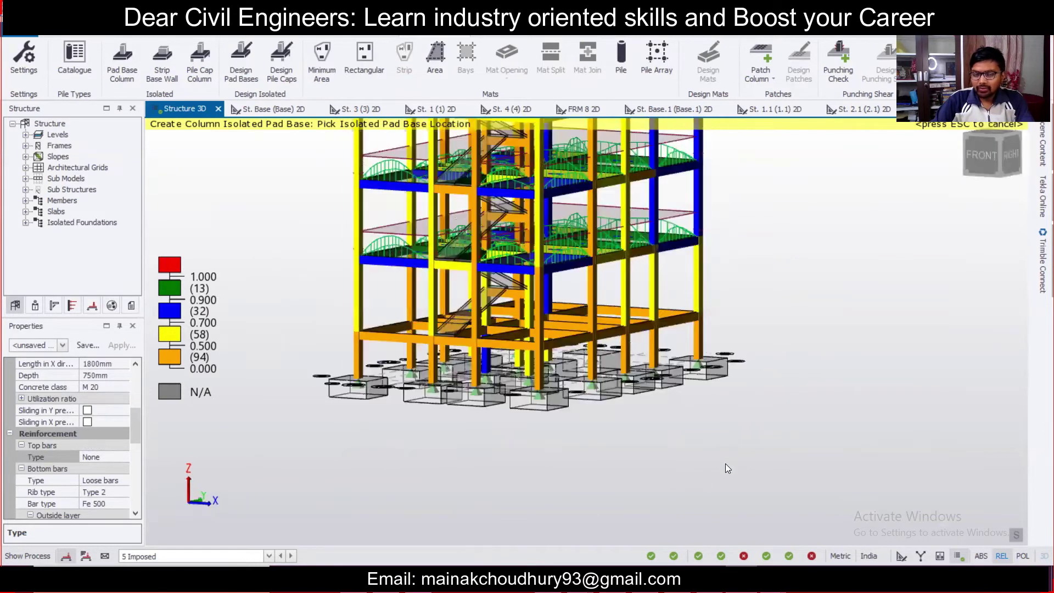
pyautogui.moveTo(551, 477); pyautogui.dragTo(724, 479, button='middle')
pyautogui.moveTo(623, 482); pyautogui.dragTo(614, 459, button='middle')
pyautogui.click(240, 81)
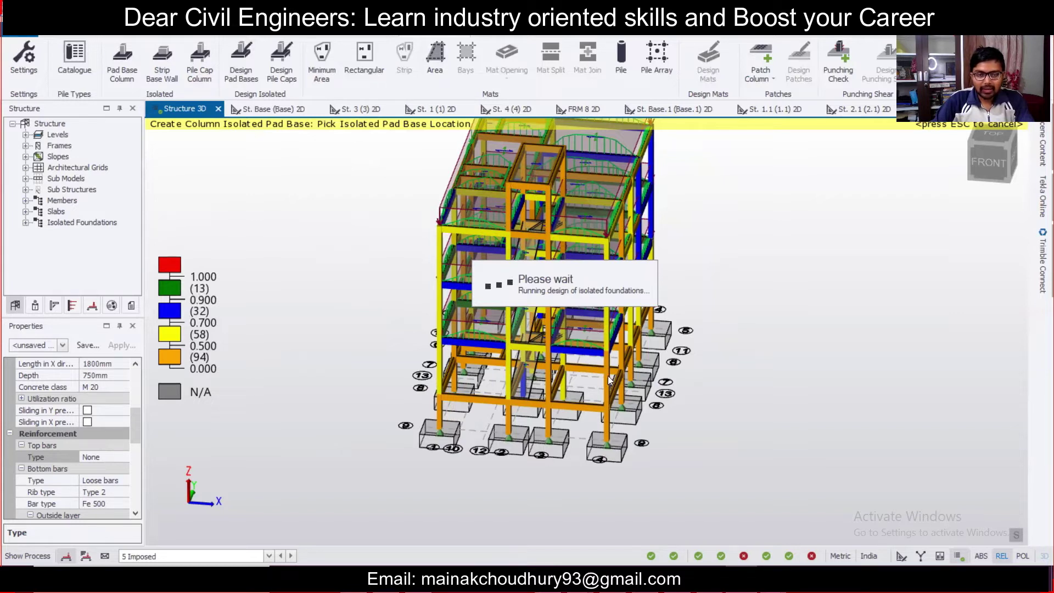
# - Check pad base PB 16 and examine its applied loads and development length results
pyautogui.moveTo(725, 420); pyautogui.dragTo(449, 405, button='middle')
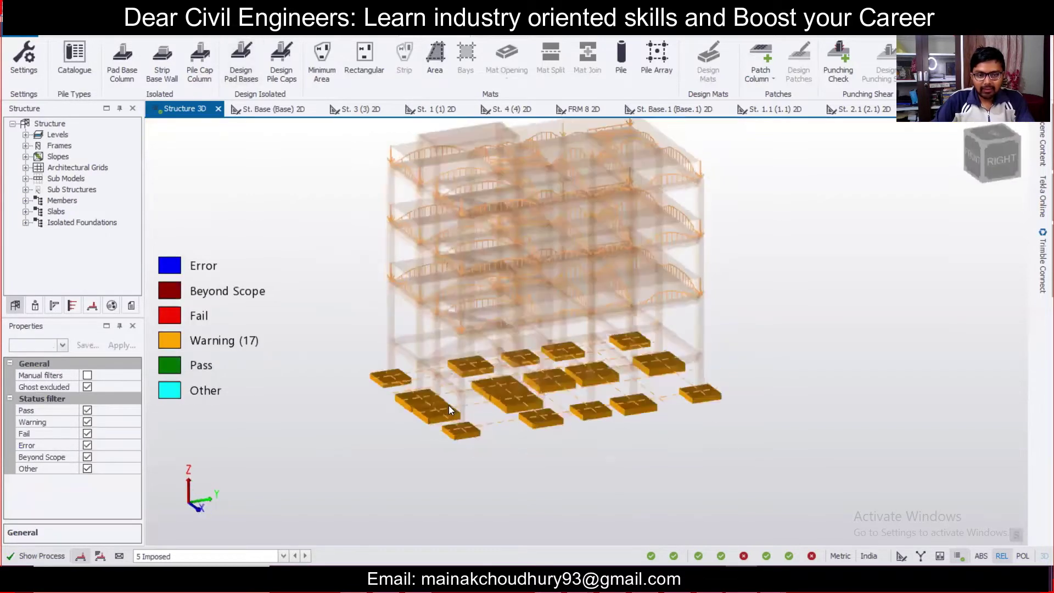
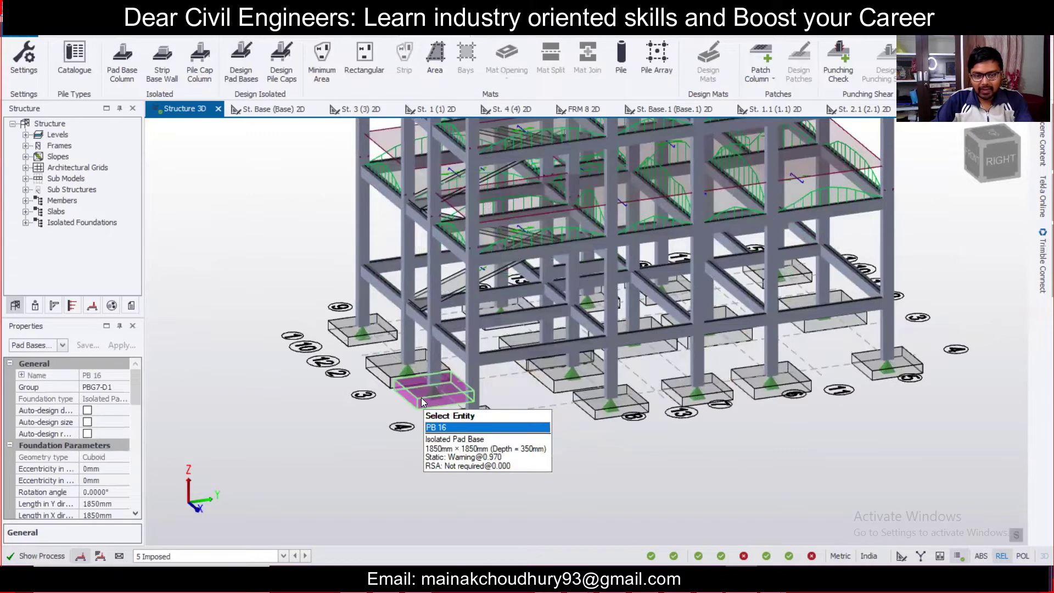
pyautogui.rightClick(420, 397)
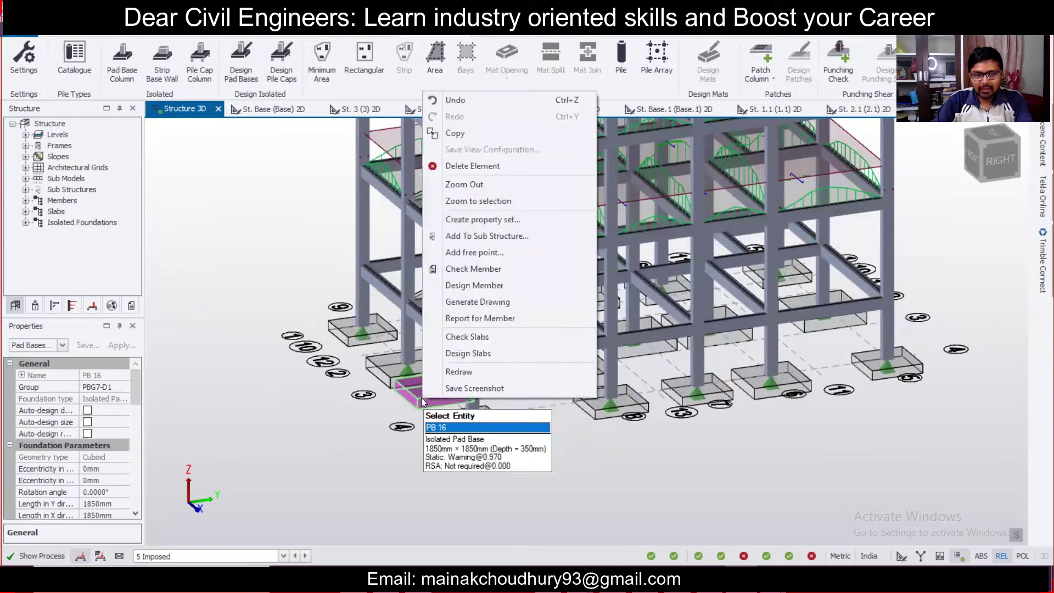
pyautogui.click(495, 269)
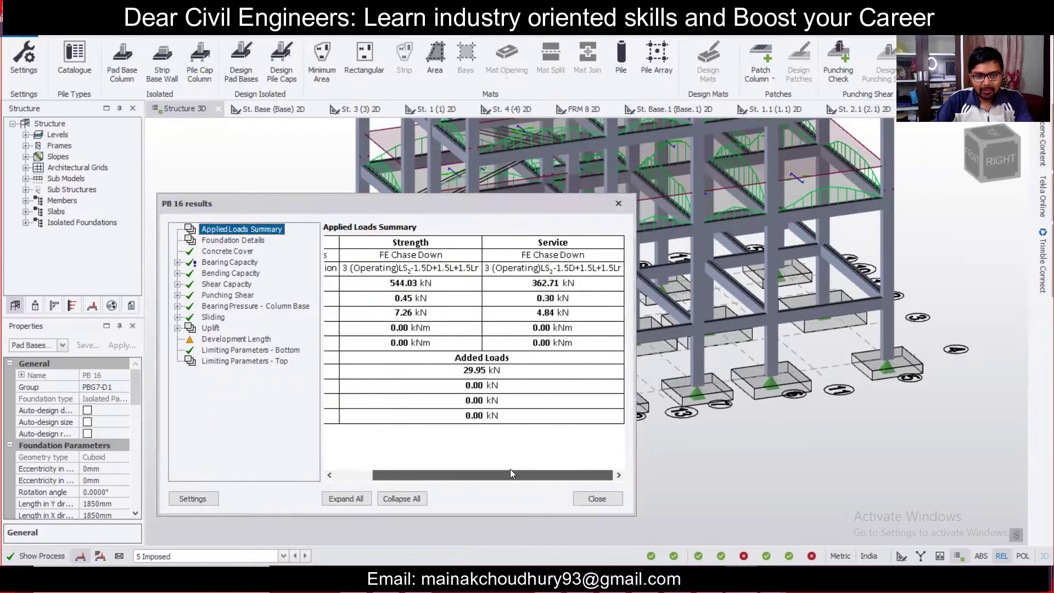
pyautogui.click(243, 339)
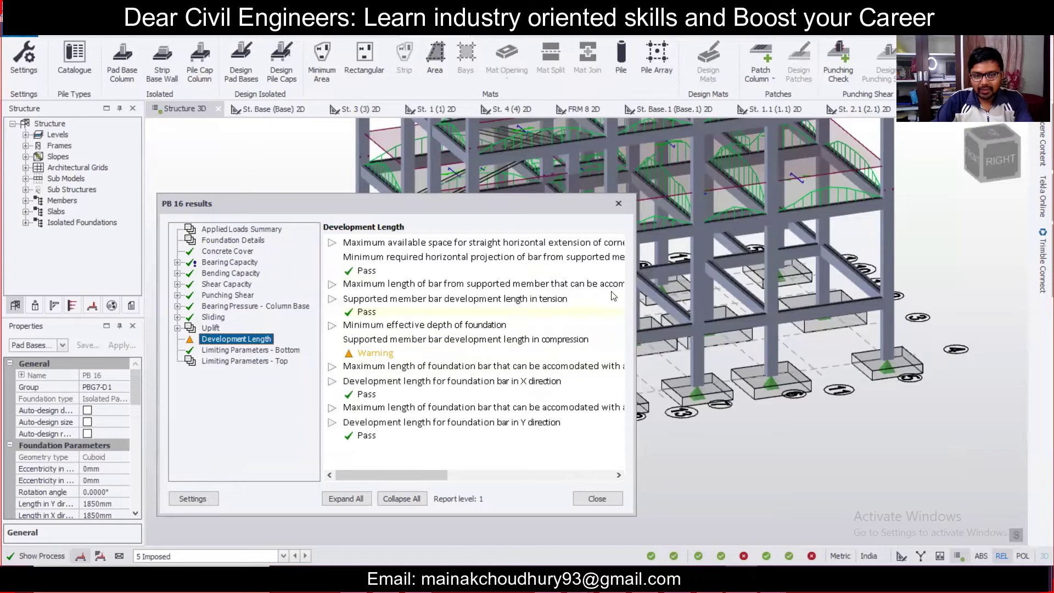
pyautogui.click(620, 204)
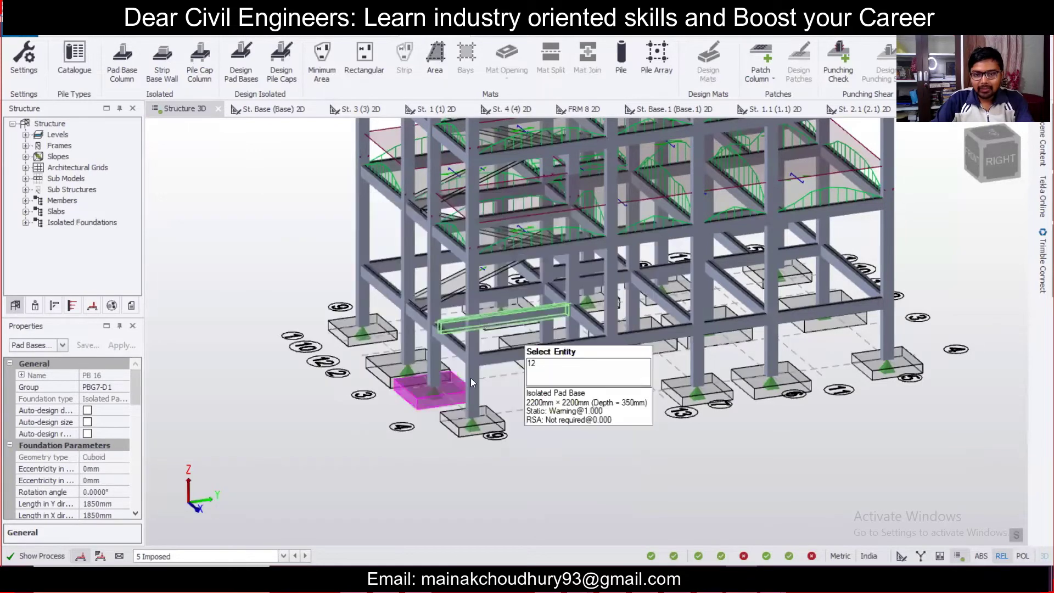
# - Generate the detail drawing of column C16 as a DXF with the Column Detail layer configuration and style at 1:25 scale
pyautogui.click(433, 347)
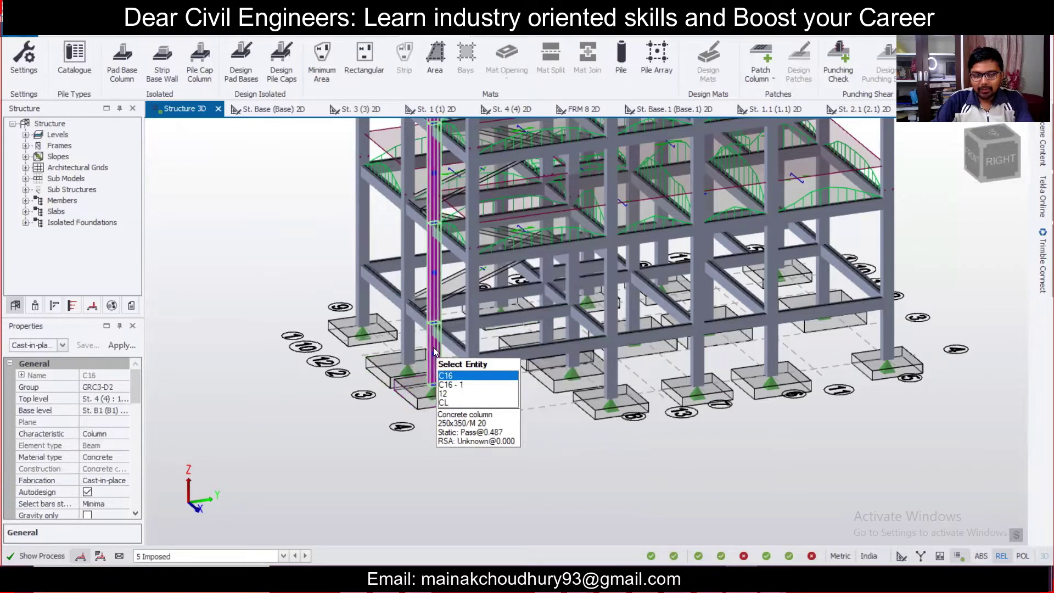
pyautogui.rightClick(434, 347)
pyautogui.rightClick(439, 341)
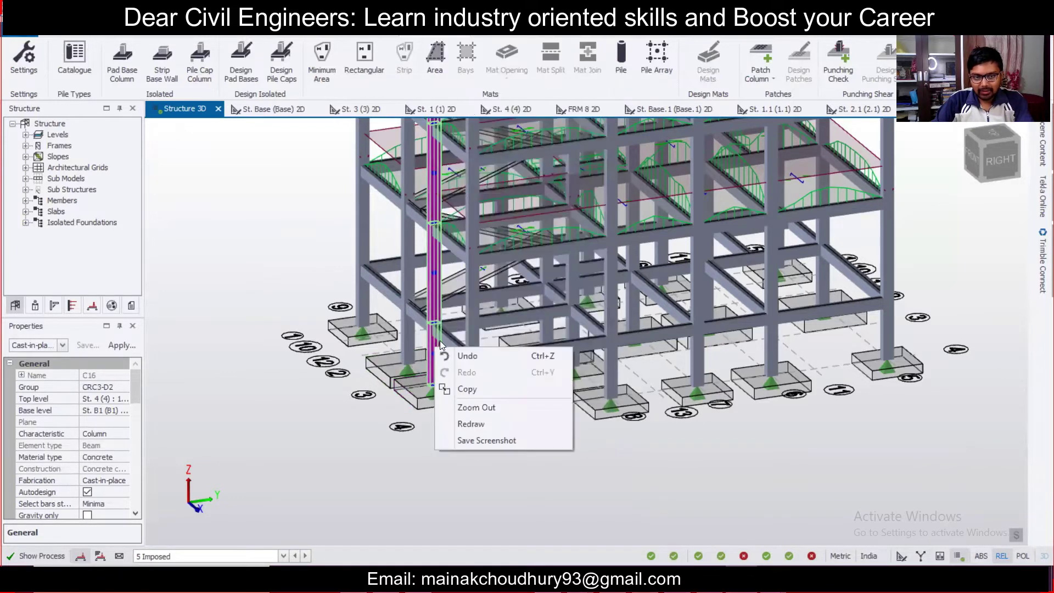
pyautogui.rightClick(433, 347)
pyautogui.rightClick(433, 347)
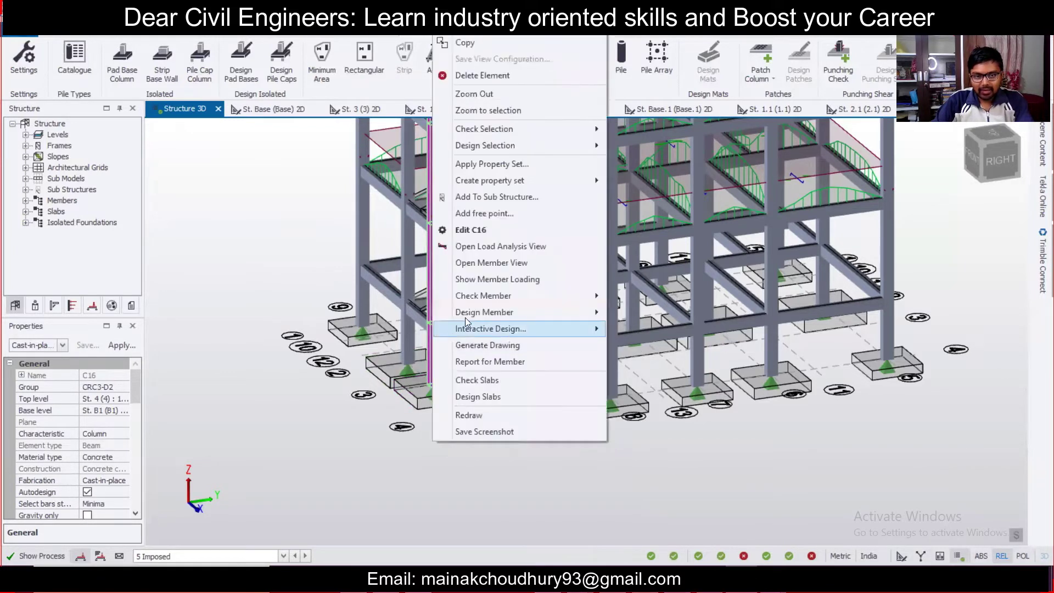
pyautogui.click(503, 350)
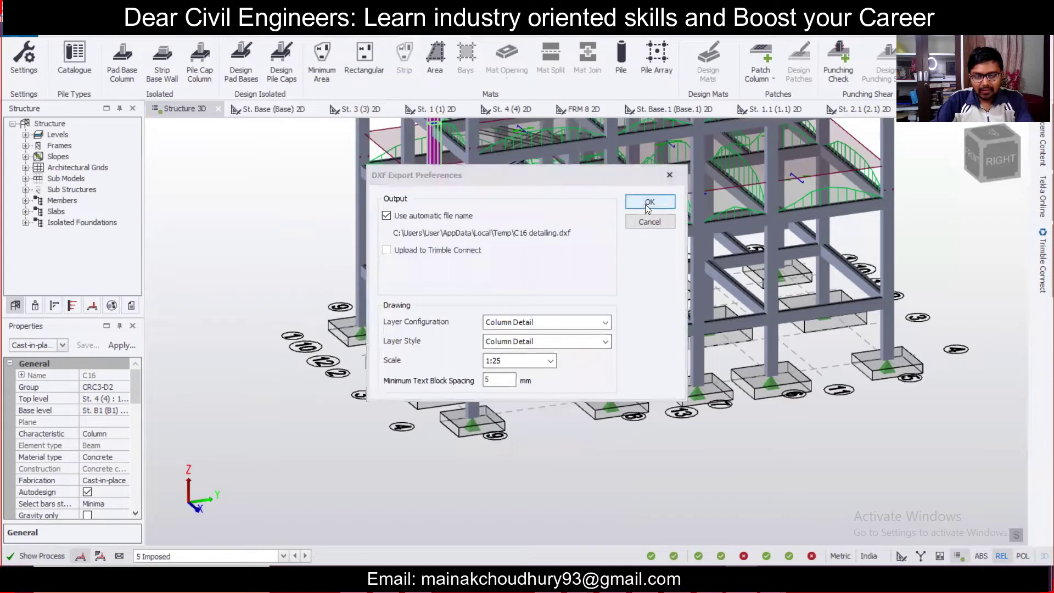
pyautogui.click(646, 204)
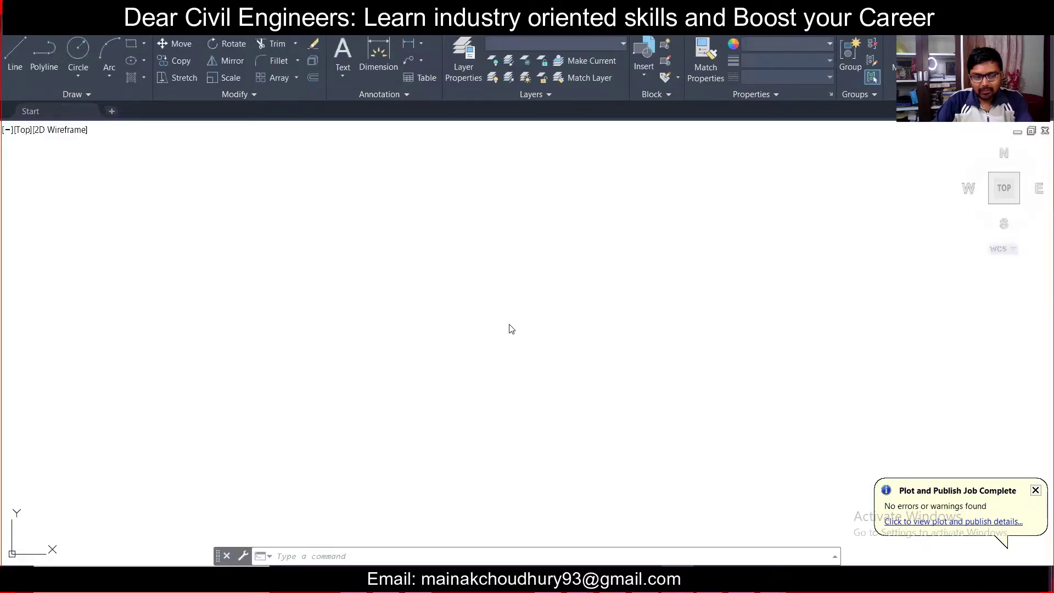
# - In AutoCAD, examine the reinforcement at the base of column C16 in the elevation and in section A-A
pyautogui.scroll(2, 66, 466)
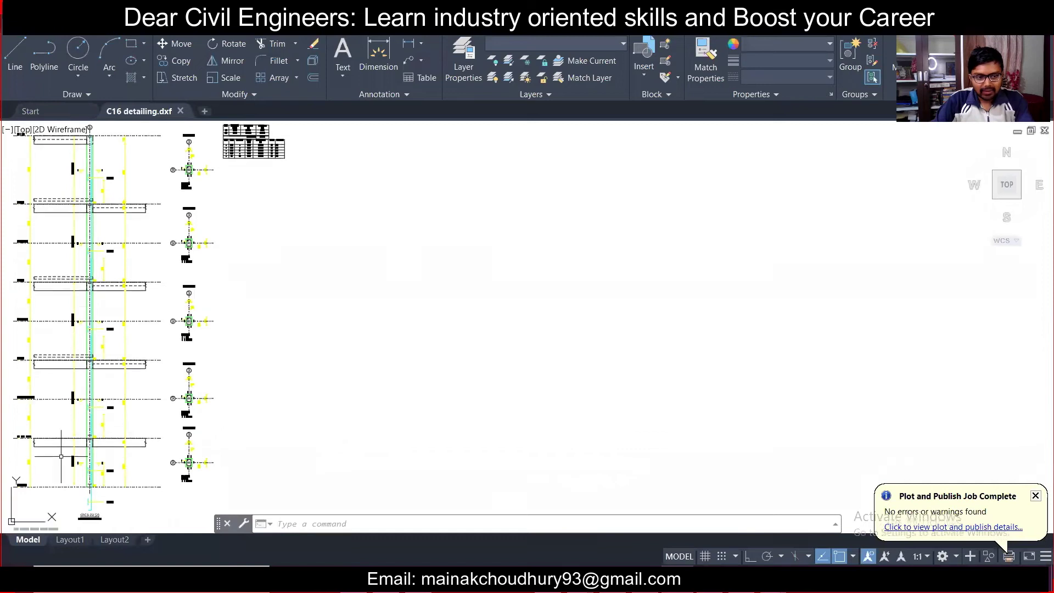
pyautogui.scroll(3, 75, 479)
pyautogui.moveTo(91, 467); pyautogui.dragTo(209, 308, button='middle')
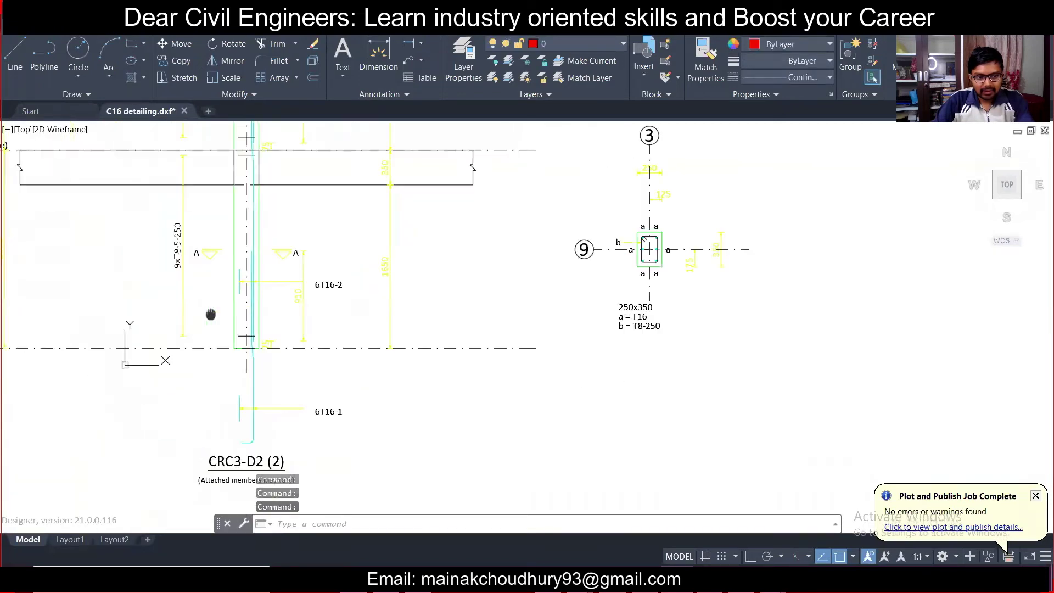
pyautogui.scroll(-2, 233, 346)
pyautogui.scroll(2, 600, 309)
pyautogui.scroll(2, 600, 309)
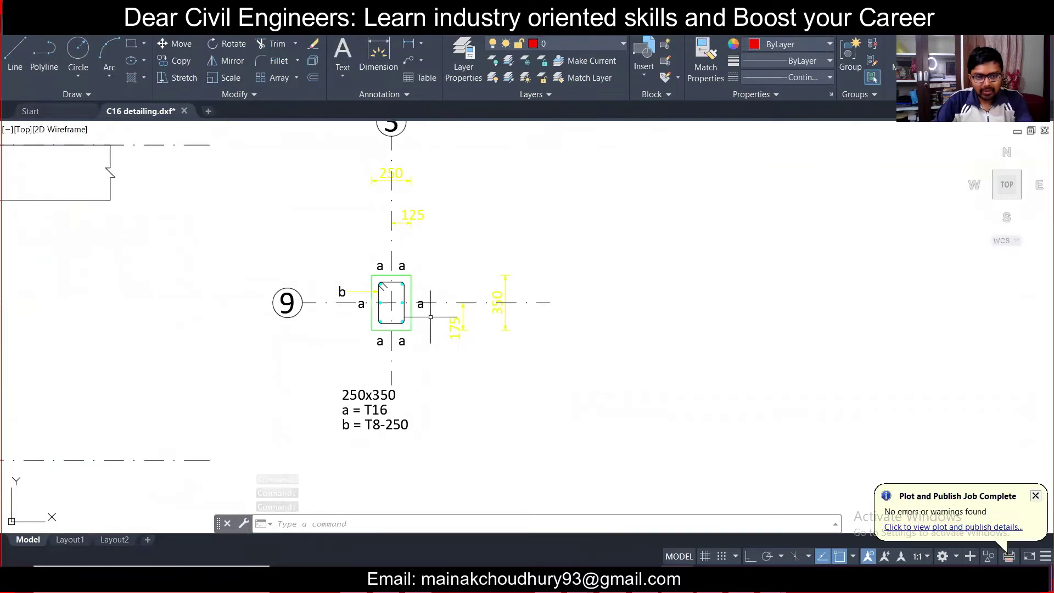
pyautogui.scroll(2, 431, 316)
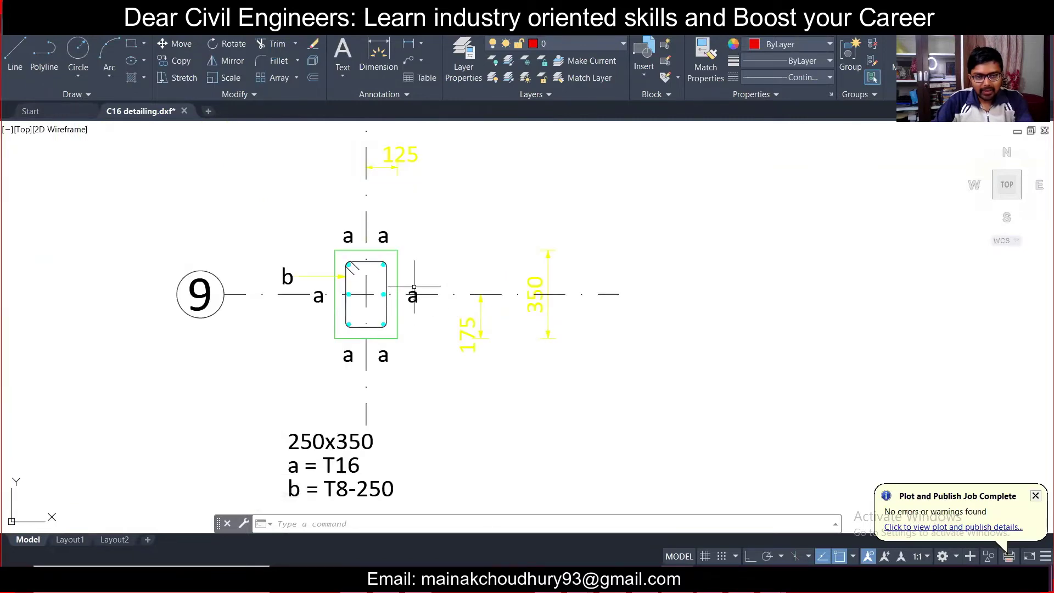
pyautogui.scroll(-2, 439, 287)
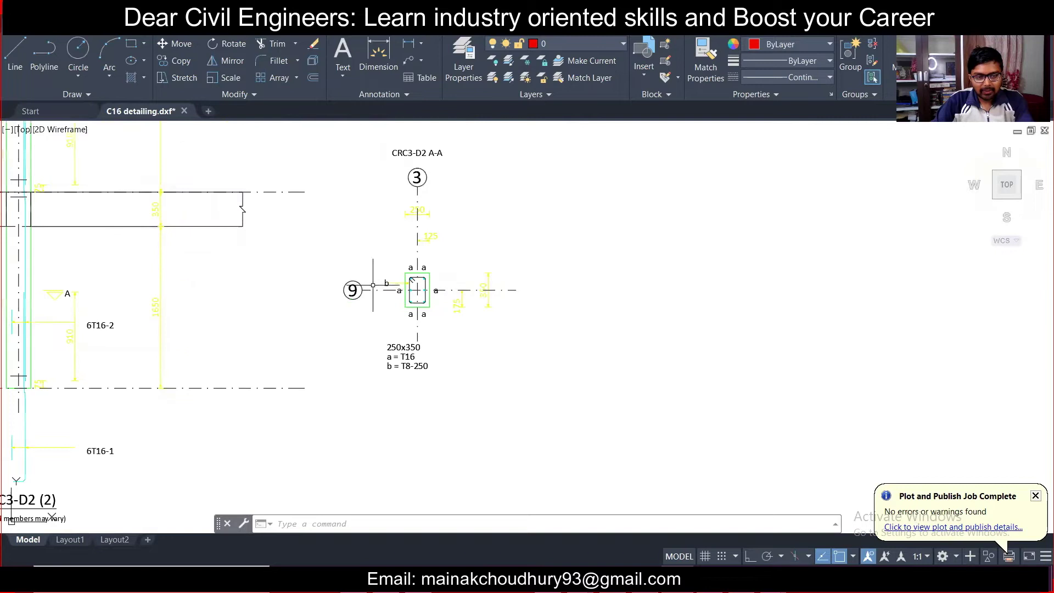
pyautogui.moveTo(373, 285); pyautogui.dragTo(583, 278, button='middle')
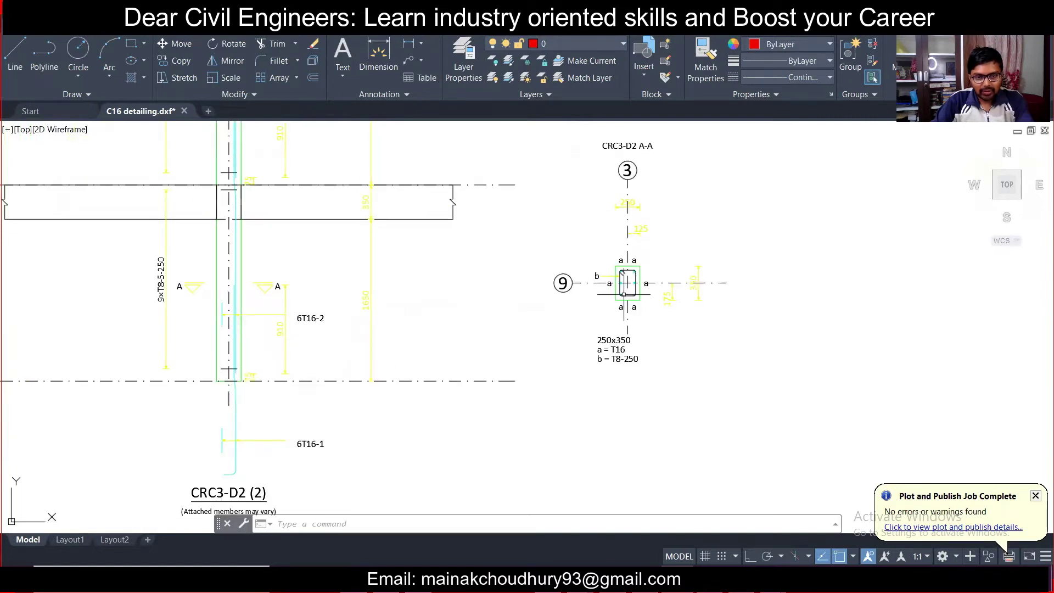
pyautogui.scroll(3, 625, 285)
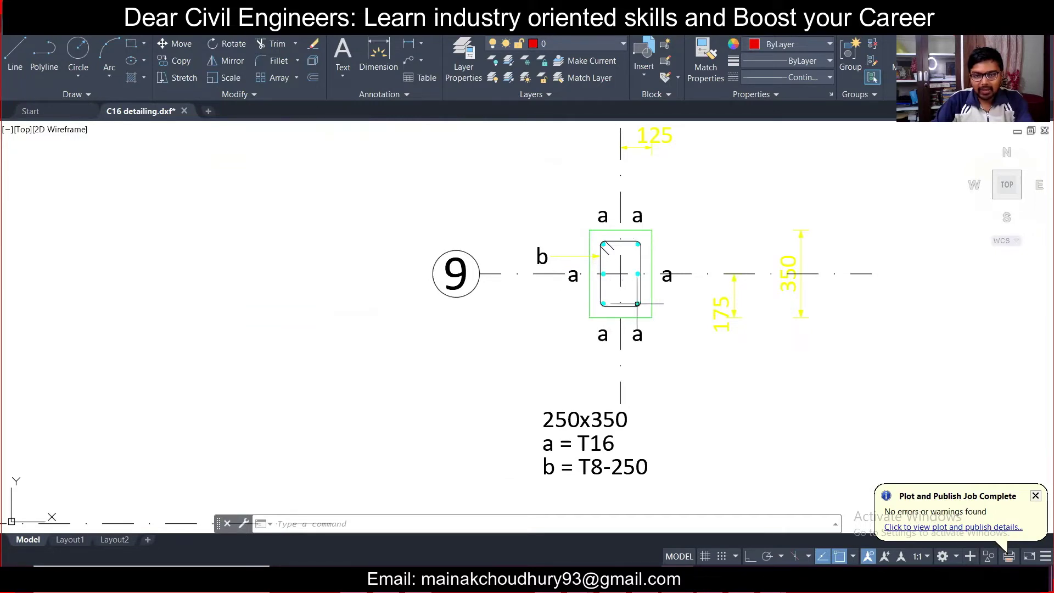
pyautogui.scroll(-7, 636, 303)
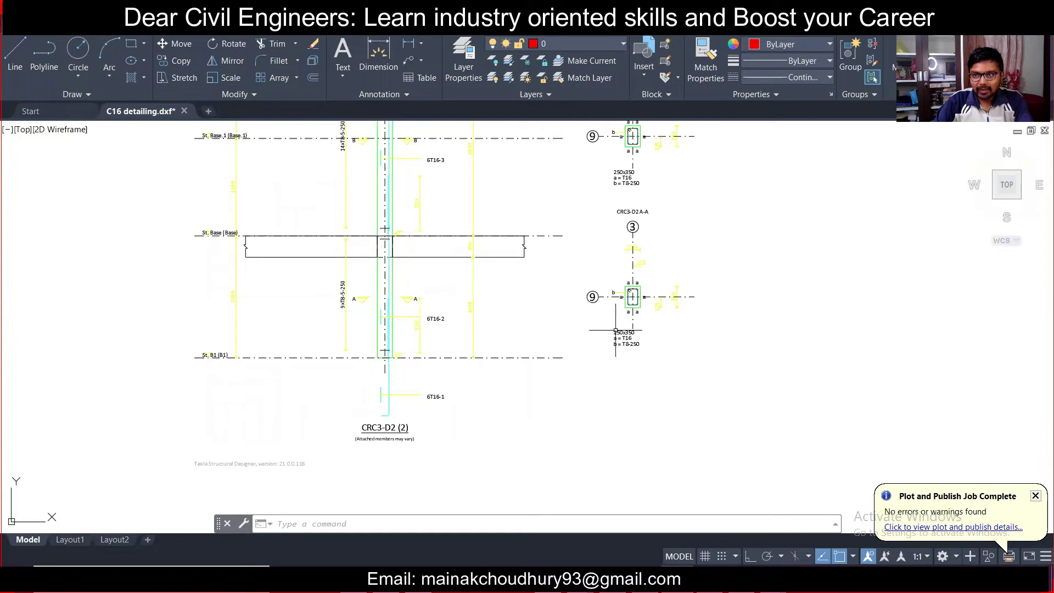
# - Switch back to Tekla Structural Designer, clear the column selection and examine the pad bases beneath the building in the 3D model
pyautogui.hotkey('alt', 'Tab')
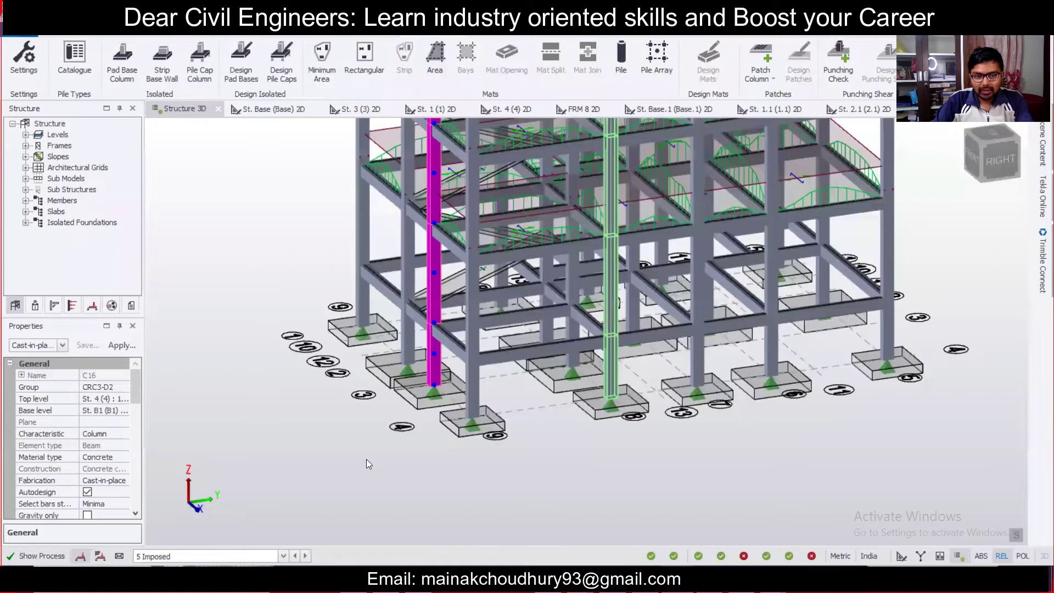
pyautogui.moveTo(367, 459); pyautogui.dragTo(565, 473, button='middle')
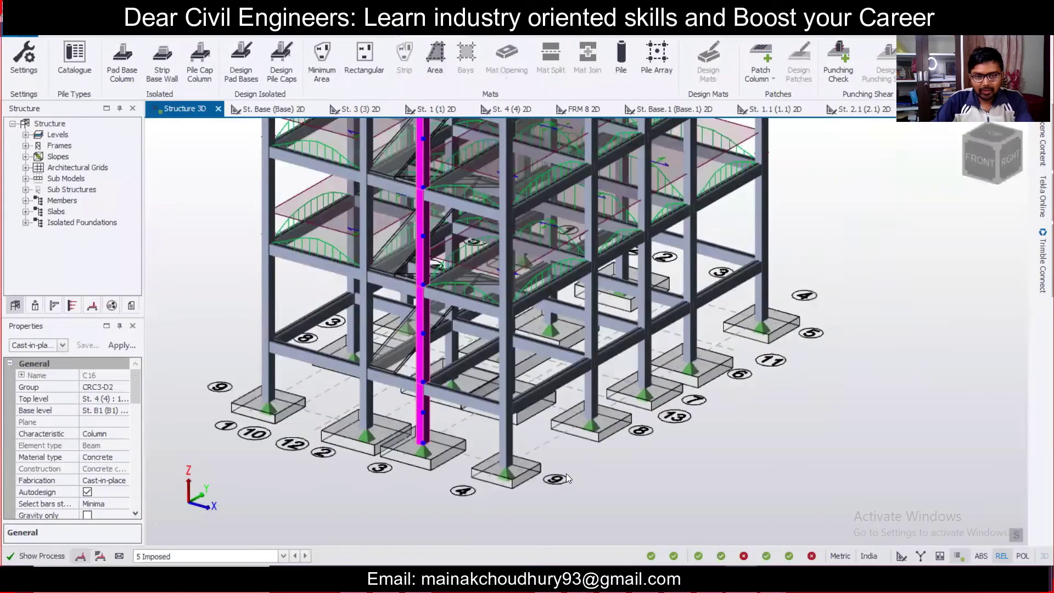
pyautogui.scroll(-3, 475, 448)
pyautogui.scroll(2, 624, 438)
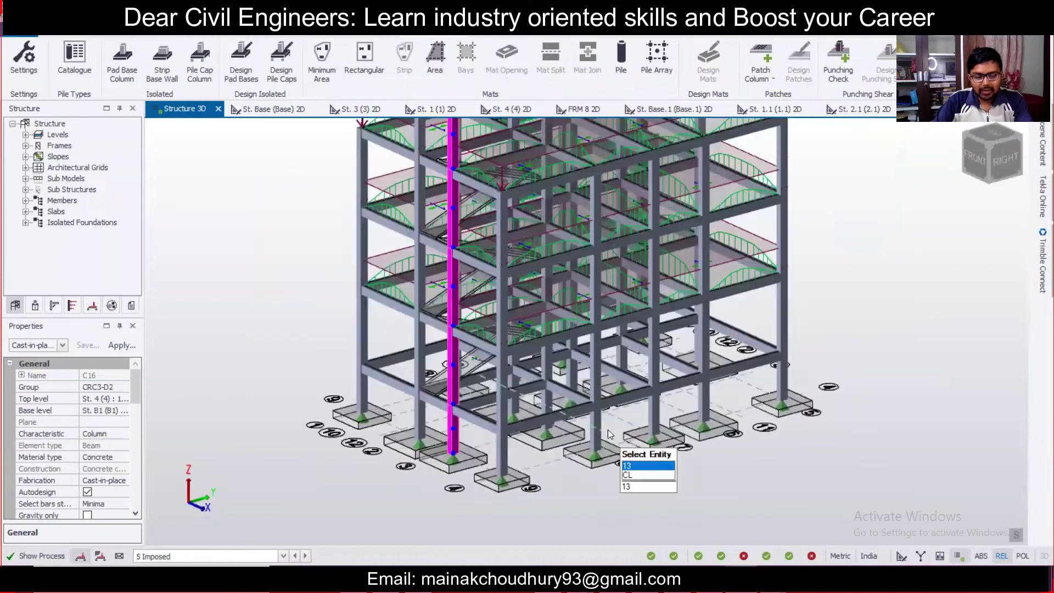
pyautogui.press('Escape')
pyautogui.scroll(3, 397, 472)
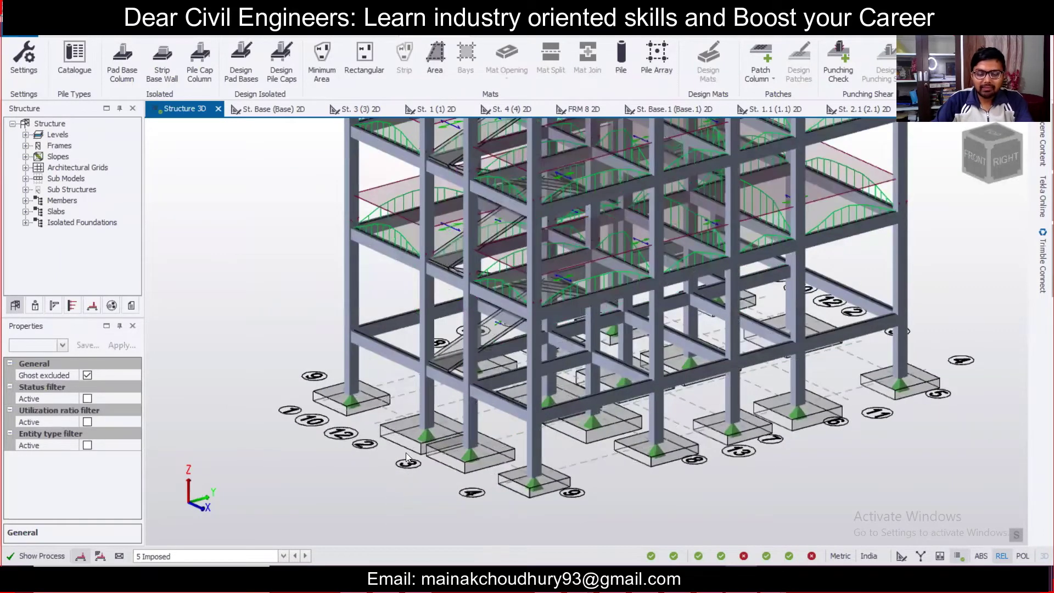
pyautogui.scroll(-3, 439, 463)
pyautogui.scroll(2, 587, 474)
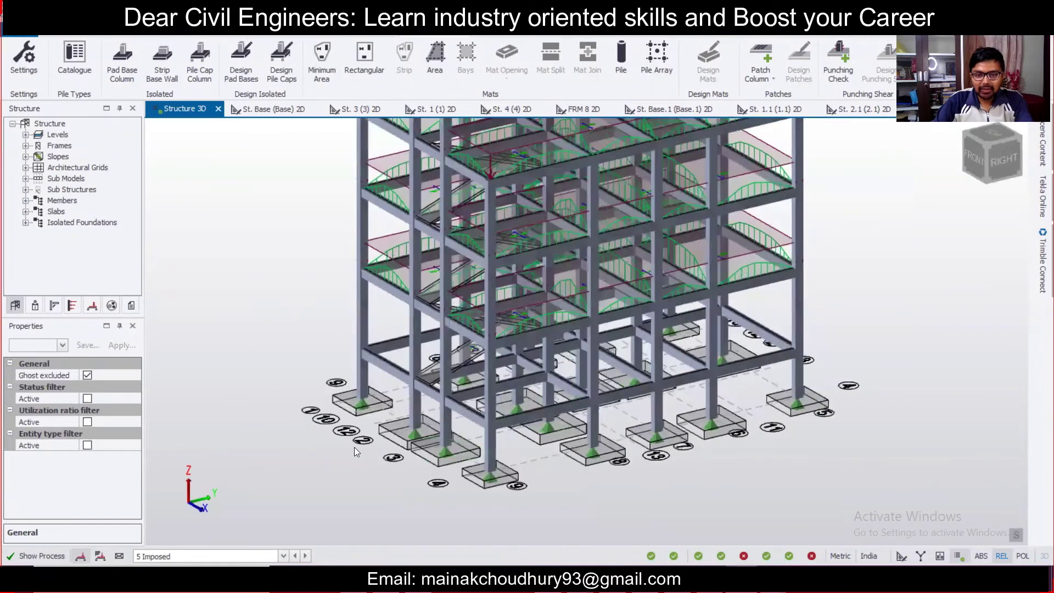
pyautogui.keyDown('shift'); pyautogui.moveTo(355, 448); pyautogui.dragTo(408, 459, button='middle'); pyautogui.keyUp('shift')
pyautogui.keyDown('shift'); pyautogui.moveTo(605, 453); pyautogui.dragTo(667, 423, button='middle'); pyautogui.keyUp('shift')
pyautogui.keyDown('shift'); pyautogui.moveTo(723, 463); pyautogui.dragTo(738, 431, button='middle'); pyautogui.keyUp('shift')
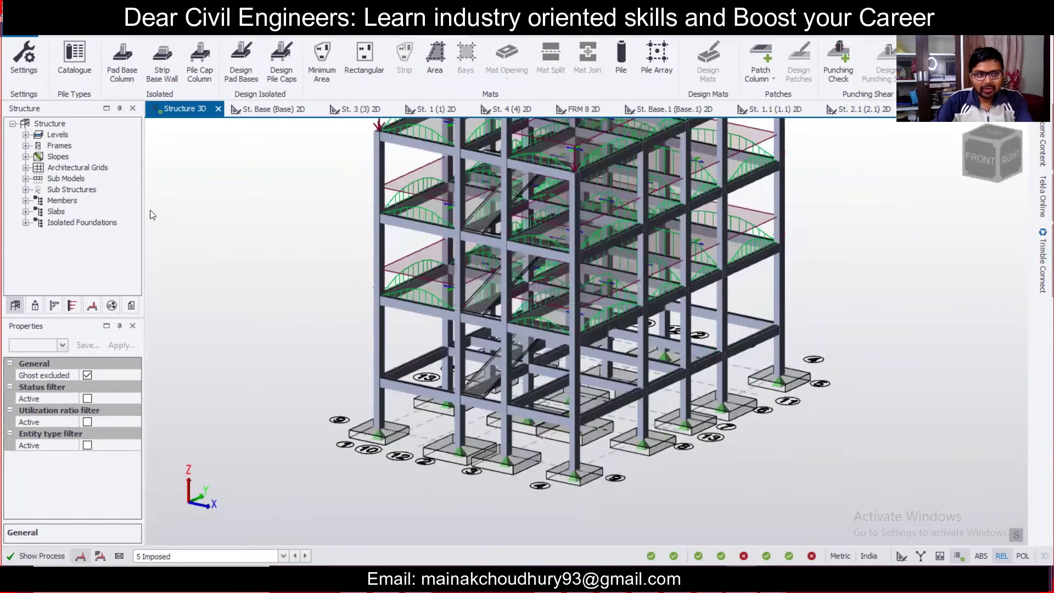
# - Open the St. B1 (B1) level plan and export its Foundation Layout drawing as a DXF at 1:100 scale with the suggested file name
pyautogui.click(26, 134)
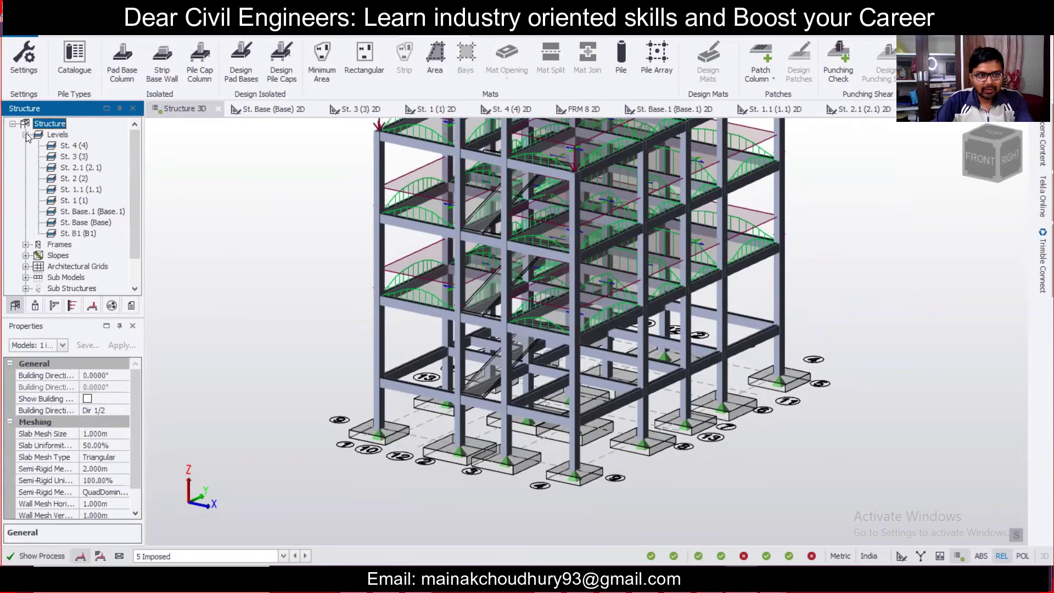
pyautogui.doubleClick(87, 233)
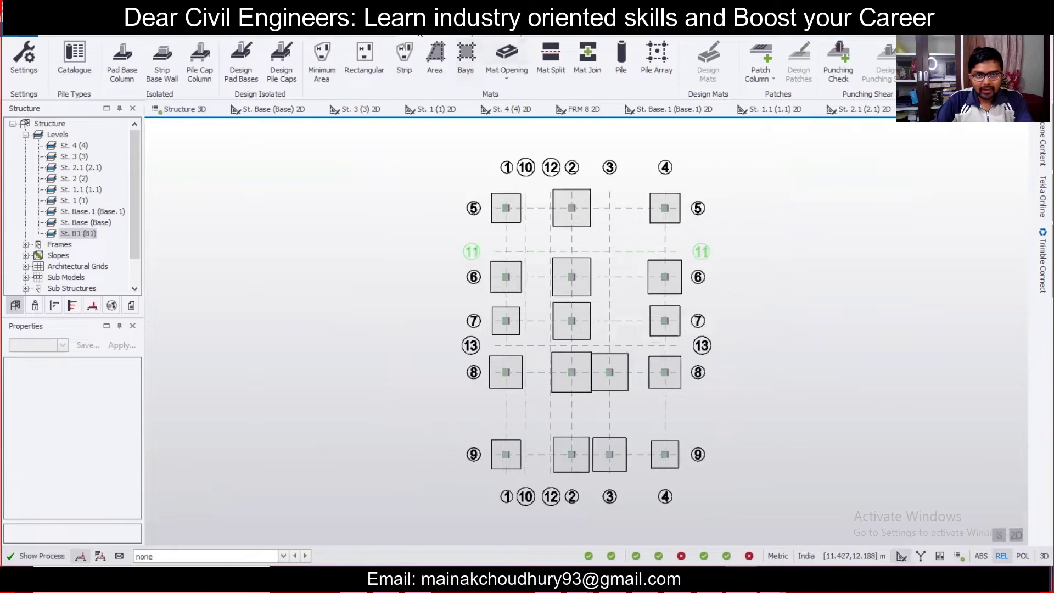
pyautogui.click(546, 34)
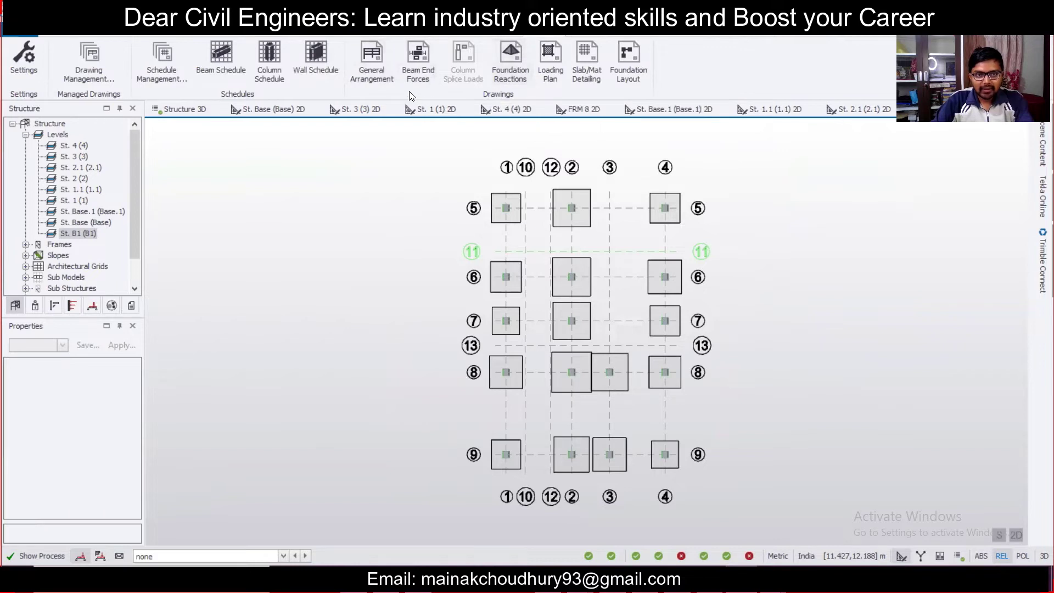
pyautogui.click(627, 66)
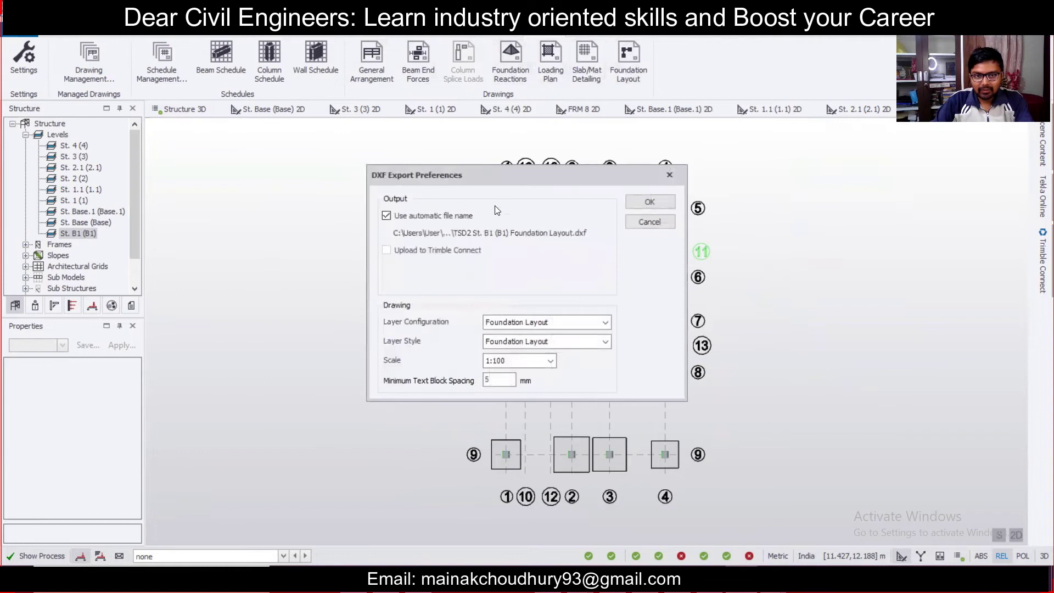
pyautogui.click(387, 216)
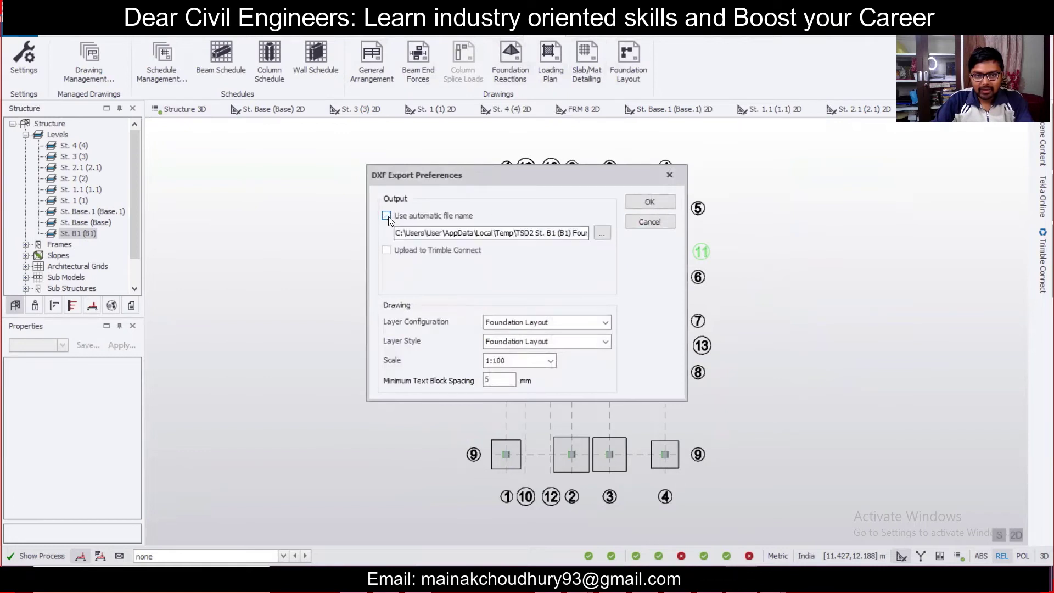
pyautogui.click(602, 233)
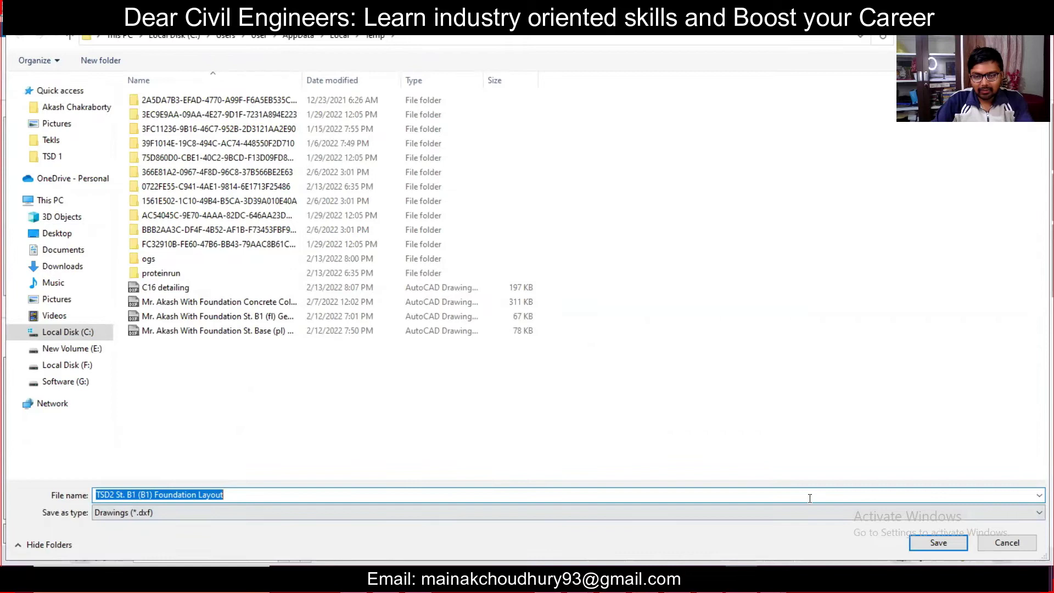
pyautogui.click(934, 542)
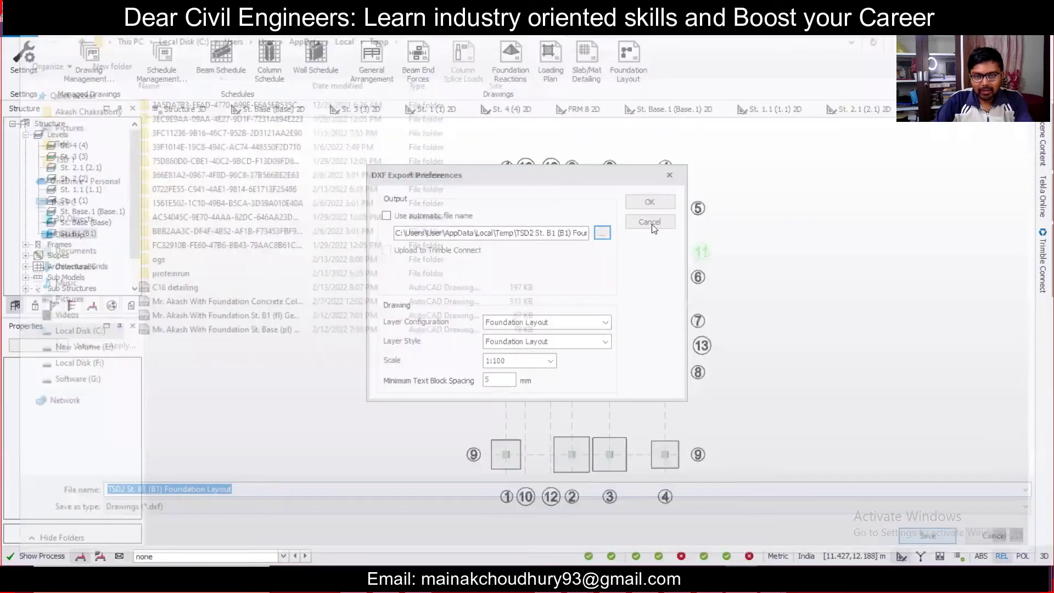
pyautogui.click(649, 203)
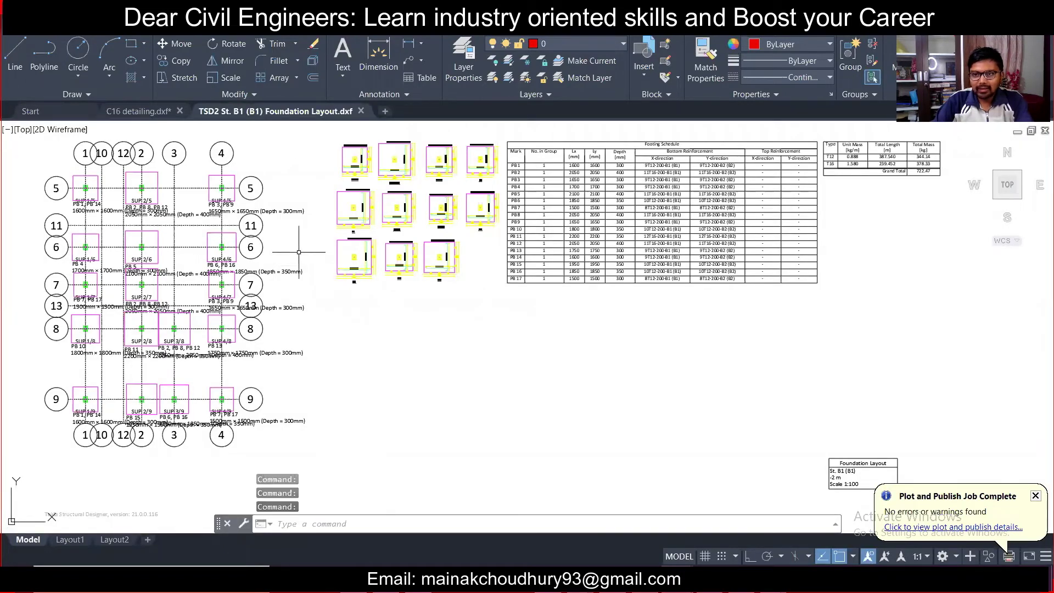
# - In AutoCAD, examine the pad base sizes on the foundation layout plan and the reinforcement detail of PB 1, PB 14
pyautogui.scroll(2, 39, 176)
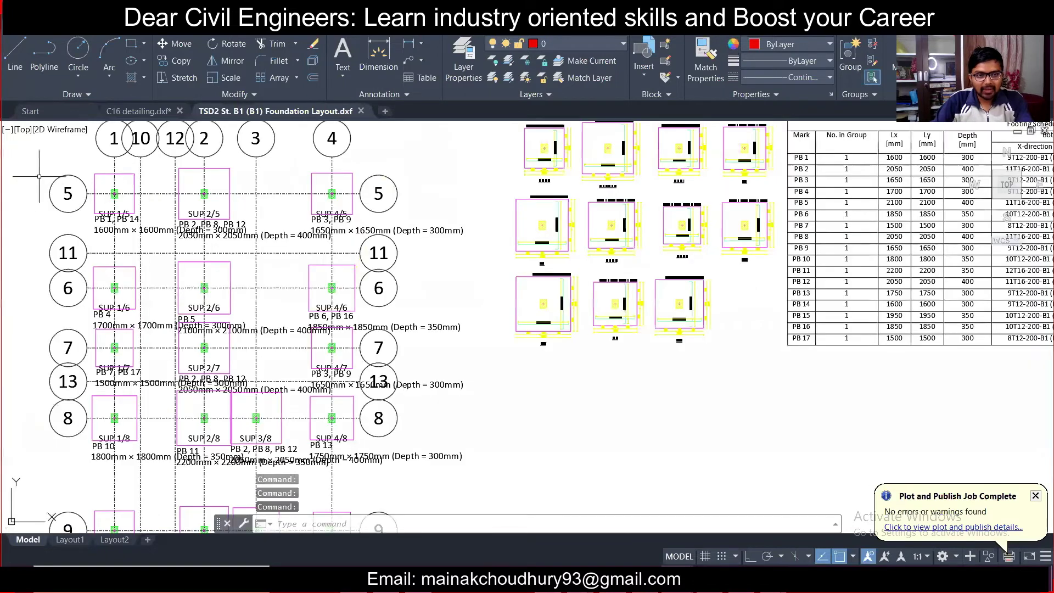
pyautogui.scroll(2, 84, 160)
pyautogui.scroll(2, 84, 160)
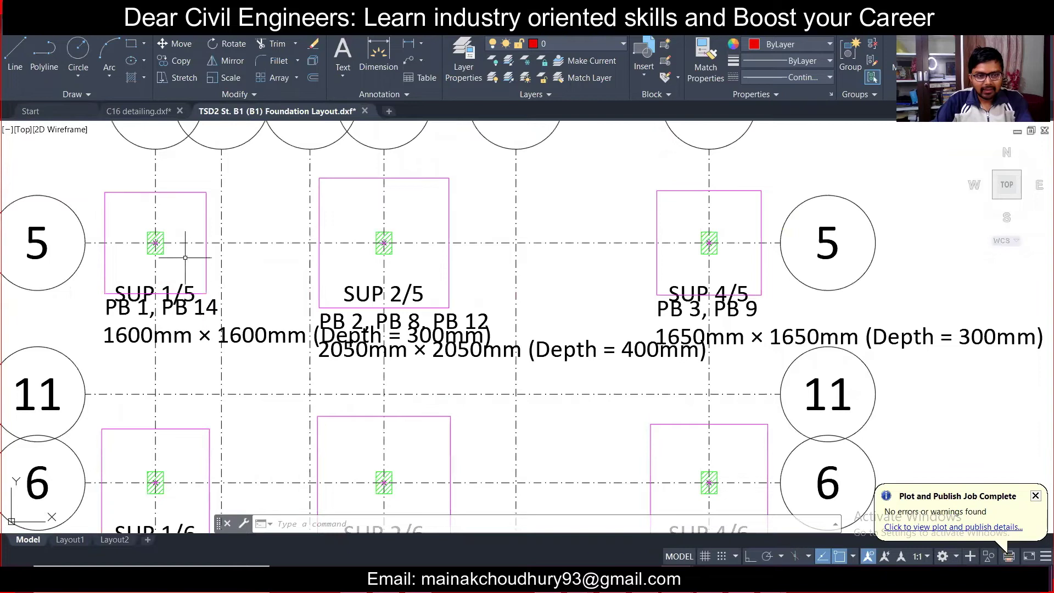
pyautogui.scroll(2, 162, 242)
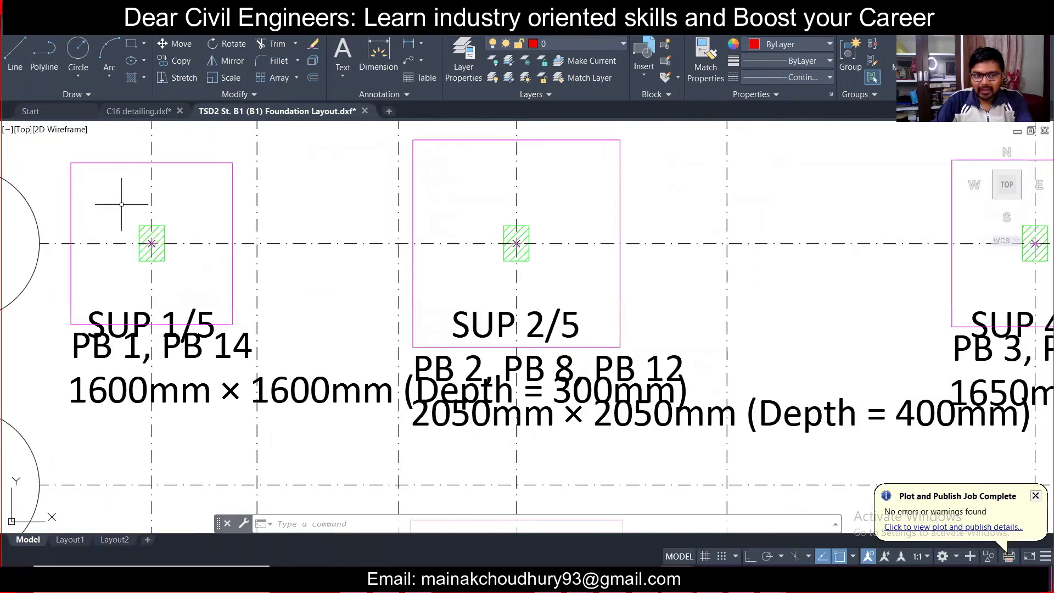
pyautogui.scroll(-4, 122, 203)
pyautogui.scroll(-4, 122, 203)
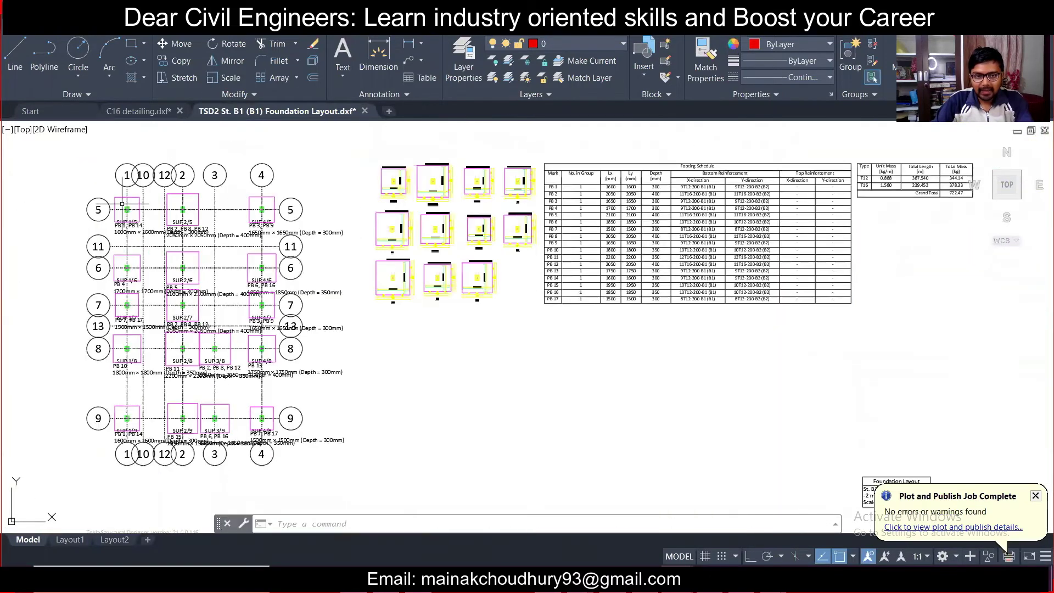
pyautogui.scroll(2, 546, 184)
pyautogui.scroll(2, 324, 205)
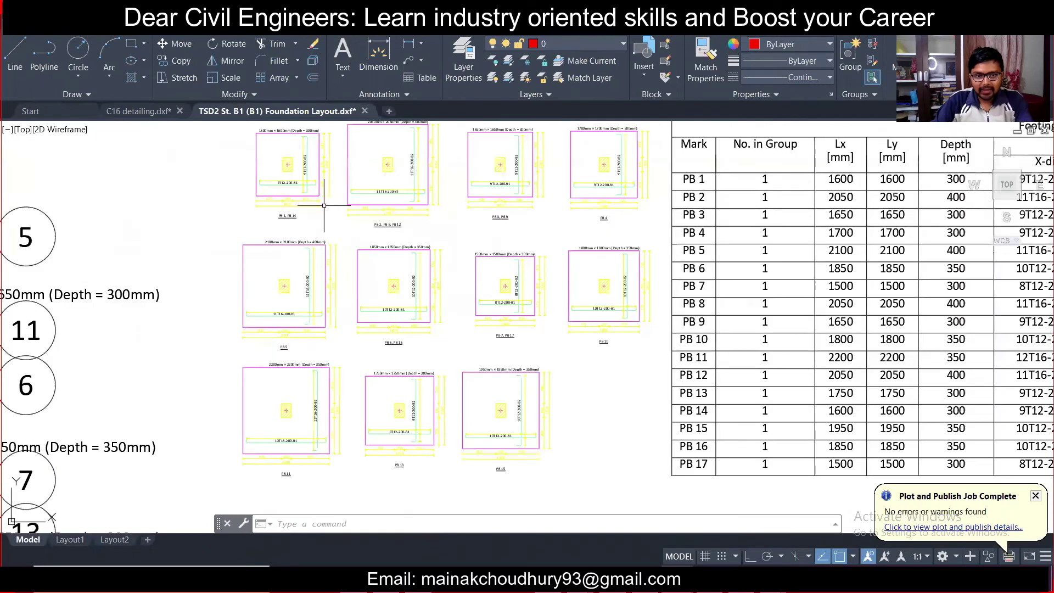
pyautogui.scroll(2, 324, 205)
pyautogui.scroll(4, 302, 220)
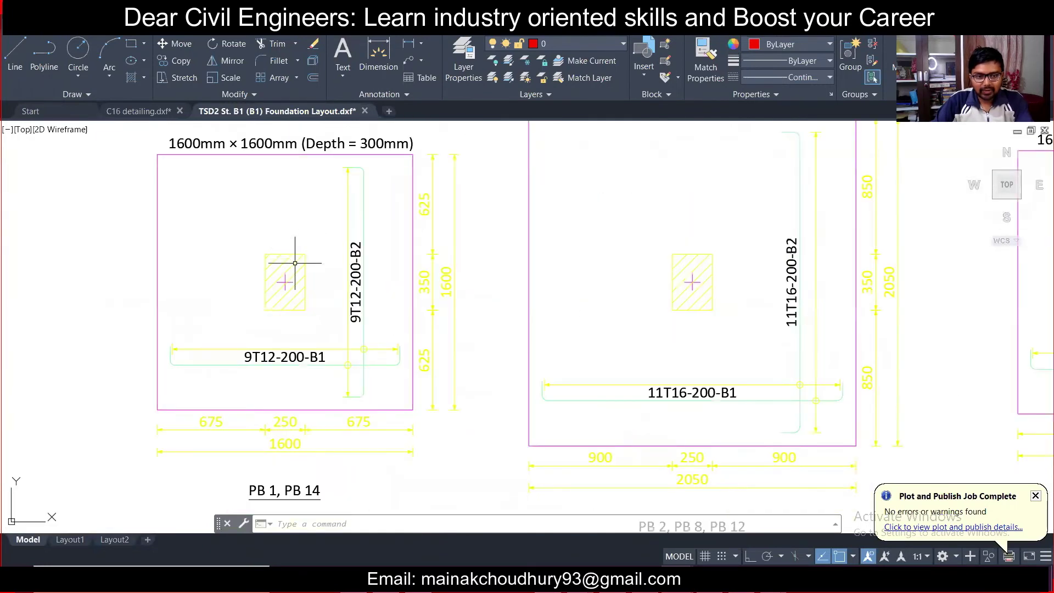
pyautogui.scroll(-6, 275, 431)
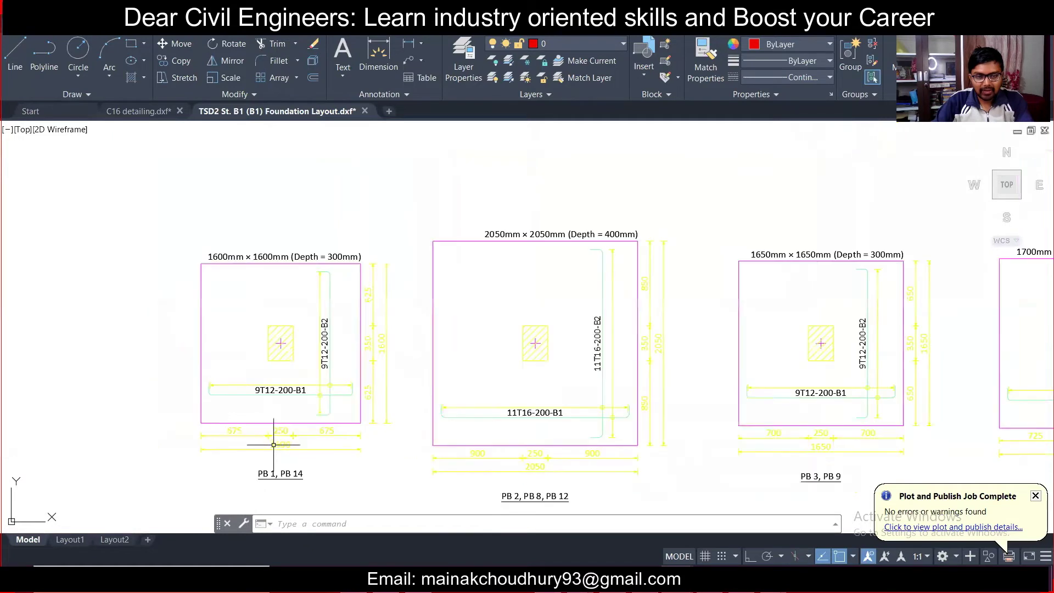
# - Move all the individual pad base details to the Bottom Rebar Labels layer
pyautogui.moveTo(275, 418)
pyautogui.mouseDown(button='middle')
pyautogui.moveTo(268, 215)
pyautogui.moveTo(285, 200)
pyautogui.mouseUp(button='middle')
pyautogui.click(229, 136)
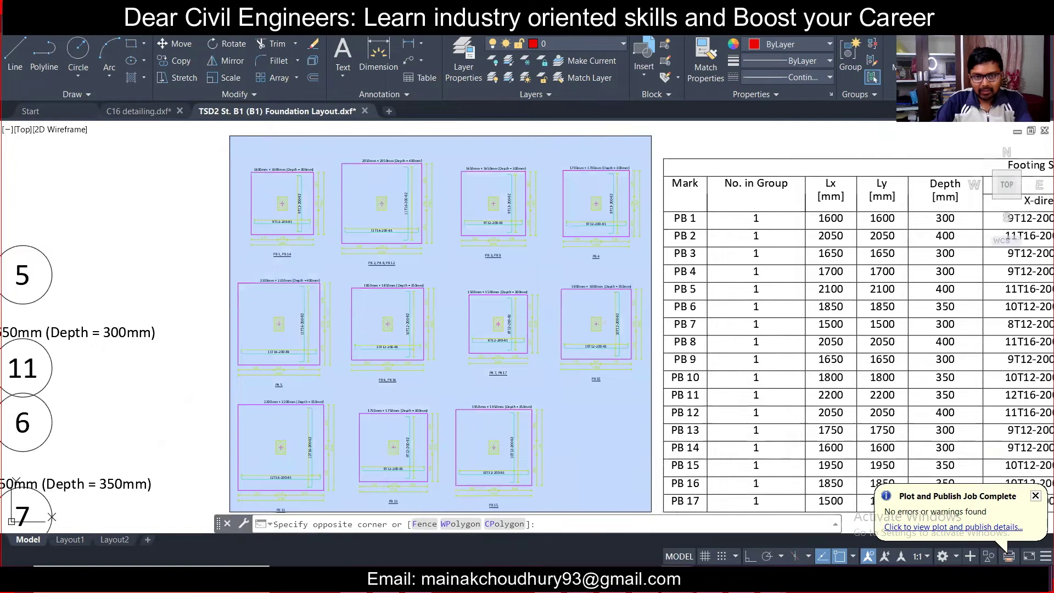
pyautogui.click(653, 511)
pyautogui.click(552, 42)
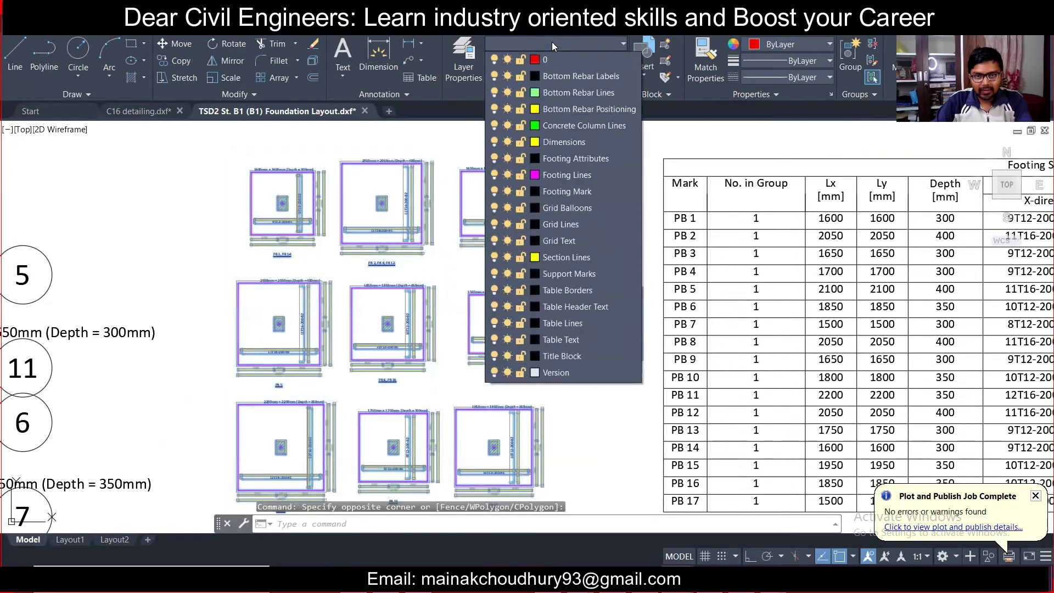
pyautogui.click(558, 75)
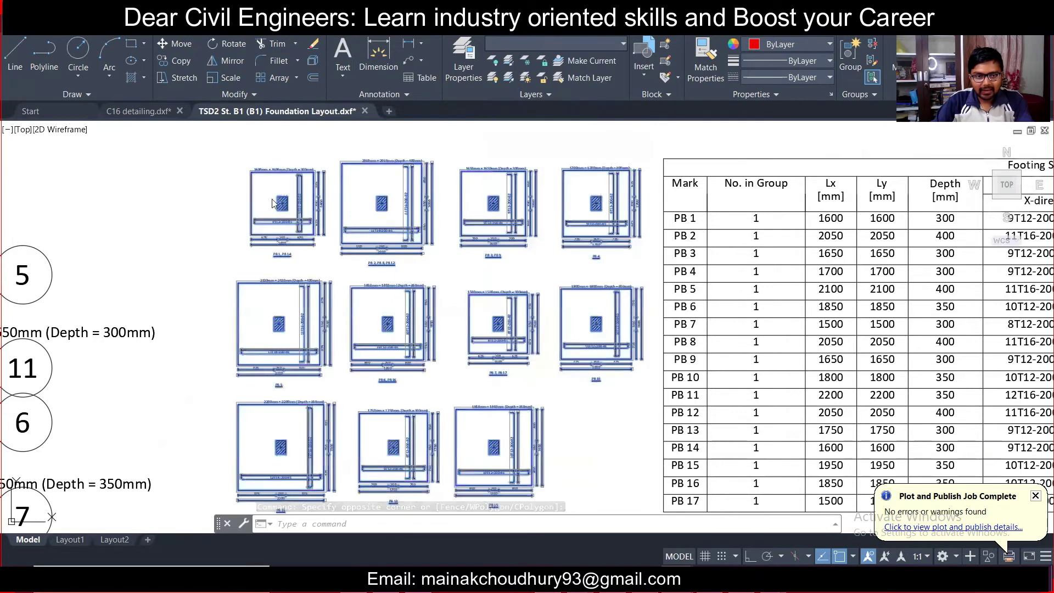
pyautogui.press('Escape')
# - Examine the dimensions and bottom reinforcement in the details of PB 1, PB 14 and PB 2, PB 8, PB 12
pyautogui.scroll(5, 264, 191)
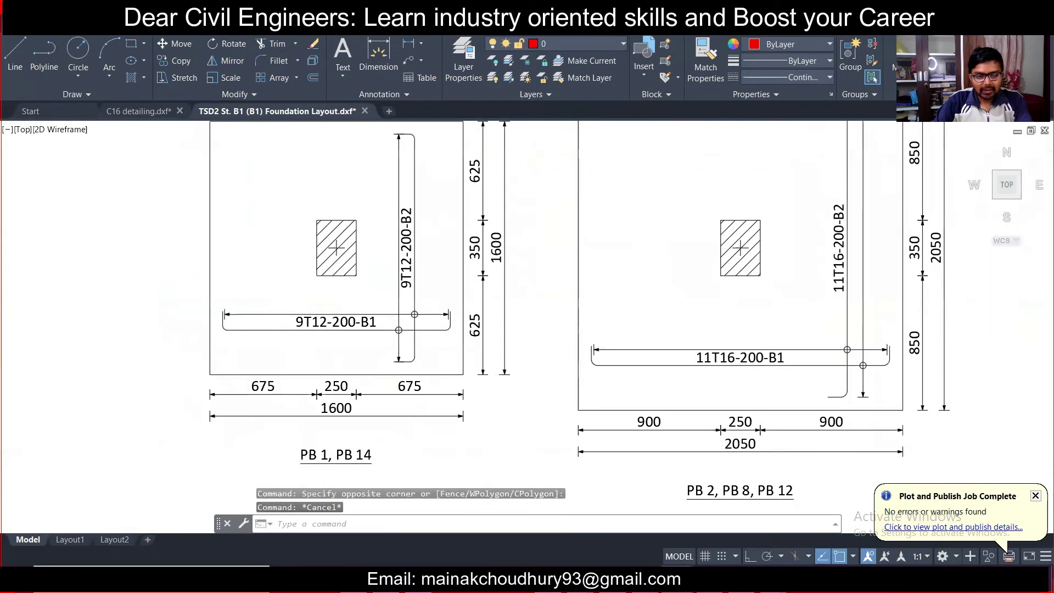
pyautogui.scroll(1, 252, 173)
pyautogui.scroll(-1, 329, 285)
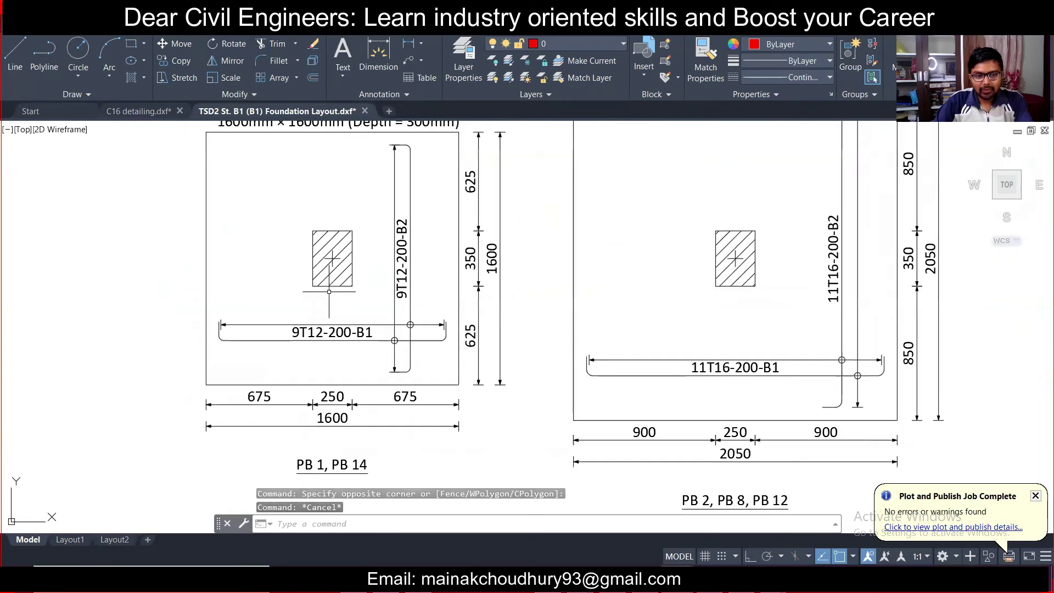
pyautogui.scroll(-1, 333, 324)
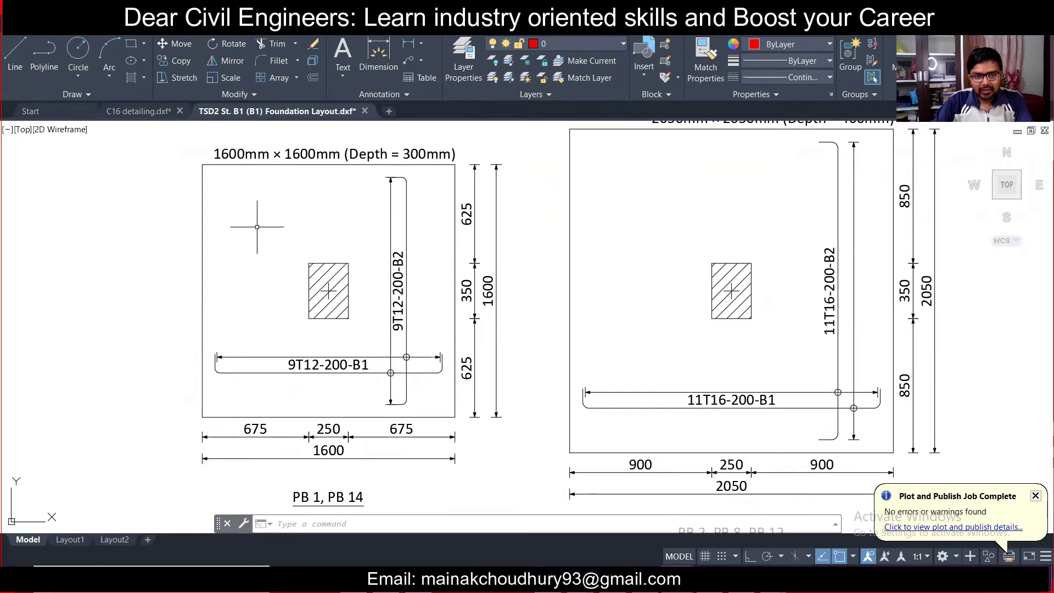
pyautogui.scroll(-3, 368, 240)
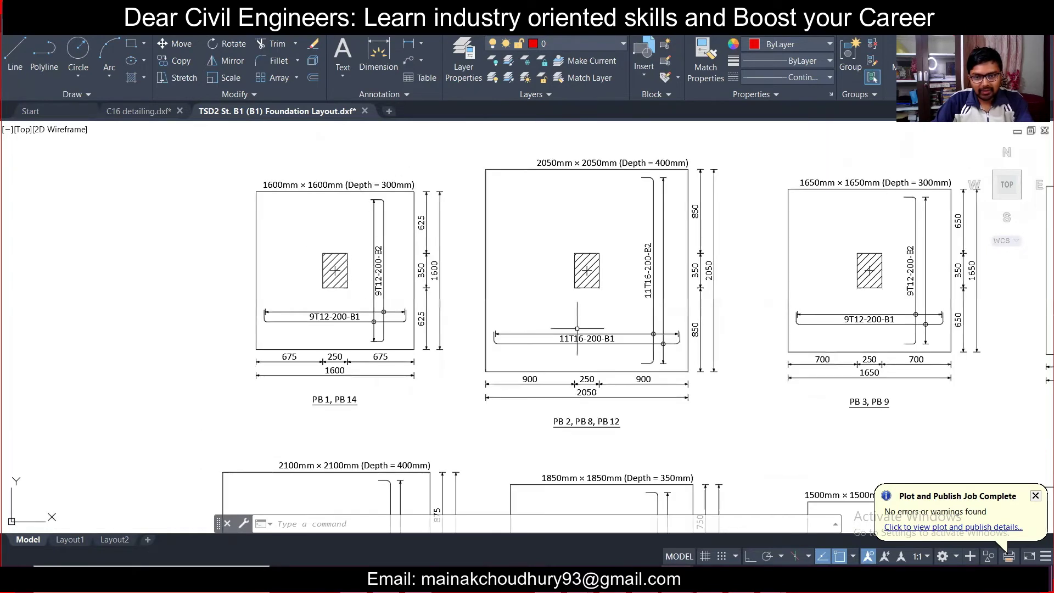
pyautogui.scroll(3, 691, 383)
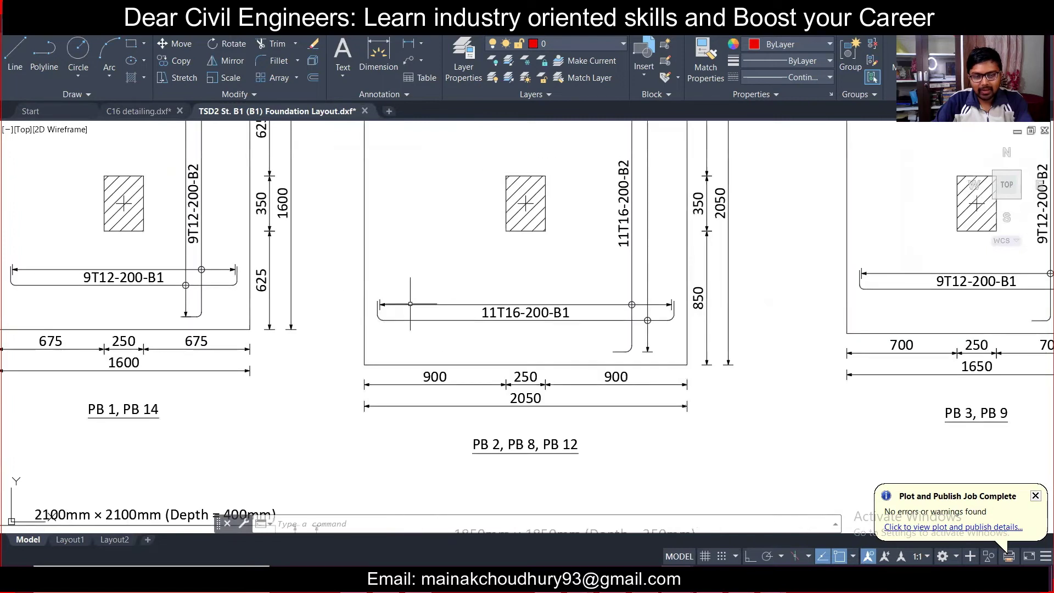
pyautogui.scroll(-2, 447, 286)
pyautogui.scroll(-2, 446, 285)
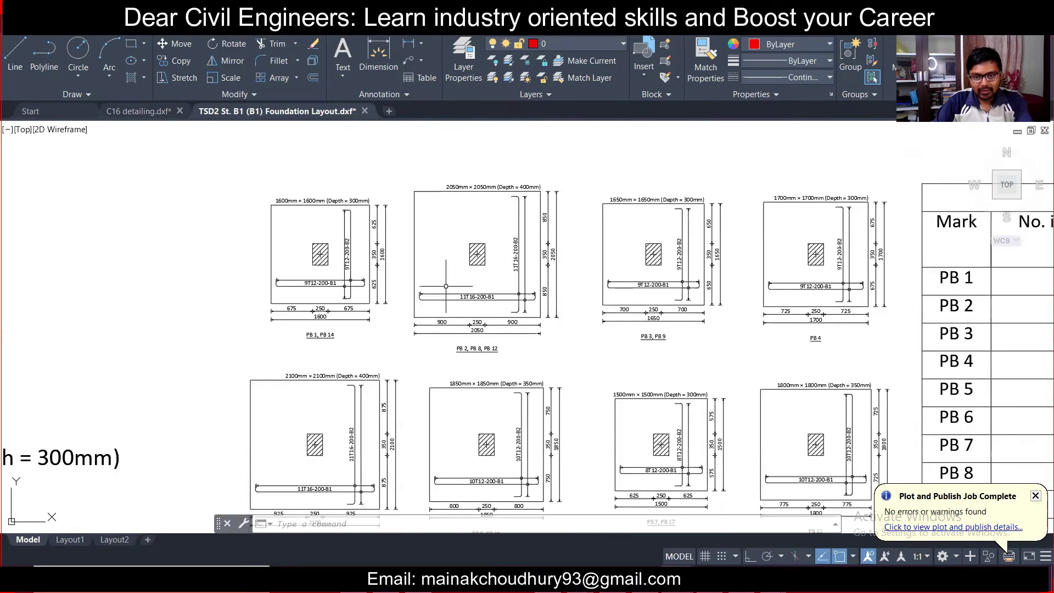
# - Review the Footing Schedule's pad sizes, depths, and bottom and top reinforcement columns
pyautogui.scroll(-1, 791, 330)
pyautogui.moveTo(802, 322)
pyautogui.mouseDown(button='middle')
pyautogui.moveTo(411, 281)
pyautogui.moveTo(514, 283)
pyautogui.mouseUp(button='middle')
pyautogui.scroll(2, 514, 283)
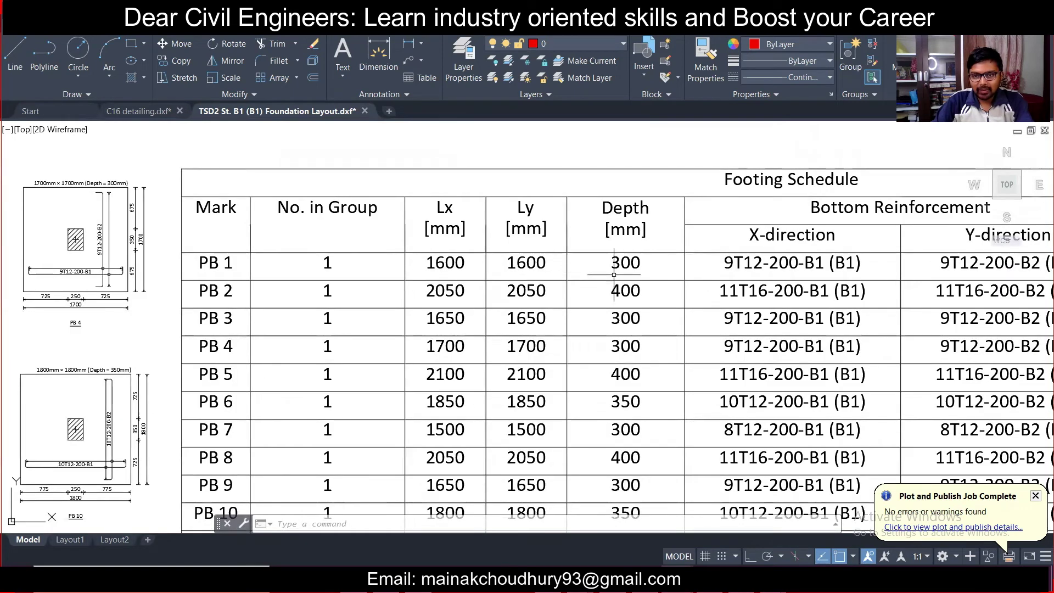
pyautogui.moveTo(737, 257); pyautogui.dragTo(427, 295, button='middle')
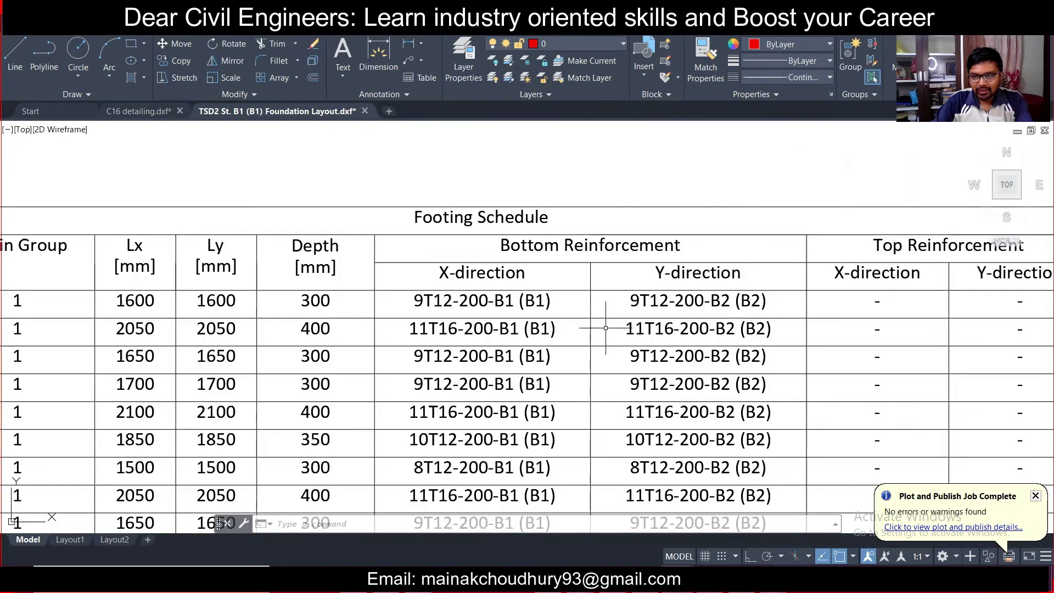
pyautogui.moveTo(858, 318); pyautogui.dragTo(618, 318, button='middle')
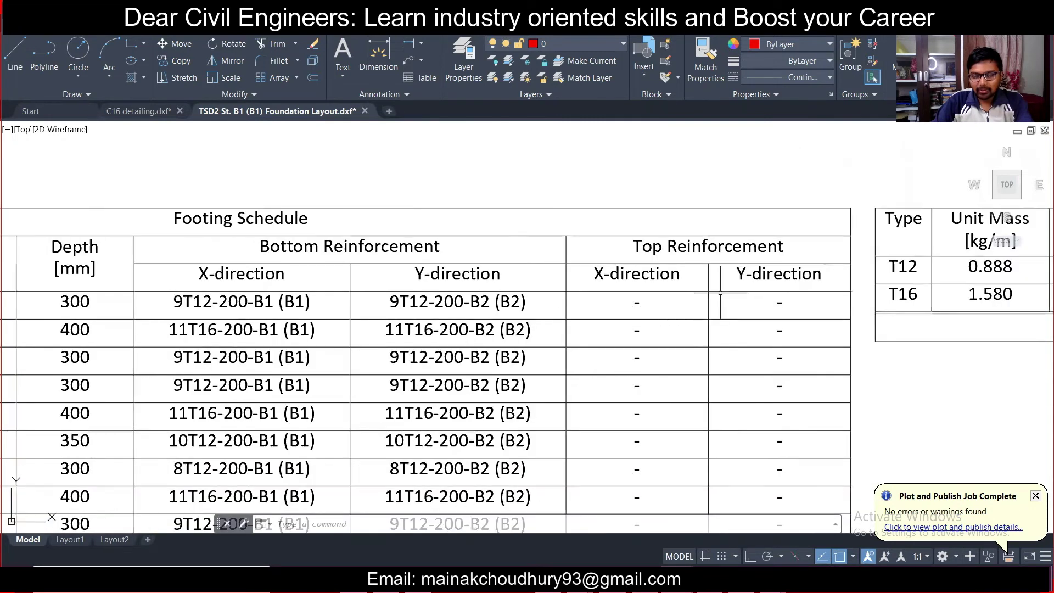
pyautogui.scroll(-5, 768, 297)
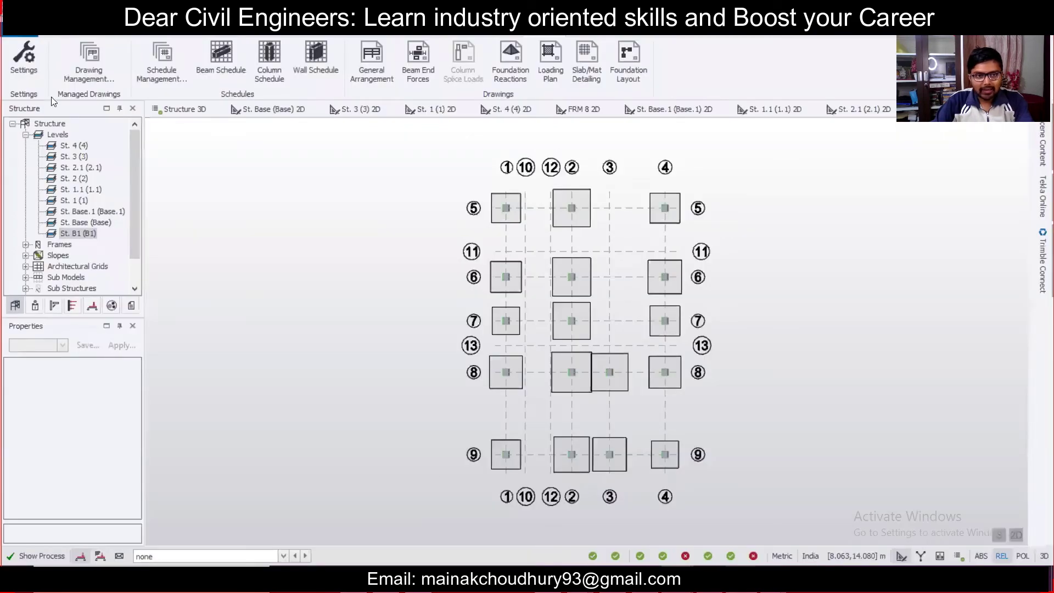
pyautogui.scroll(3, 88, 60)
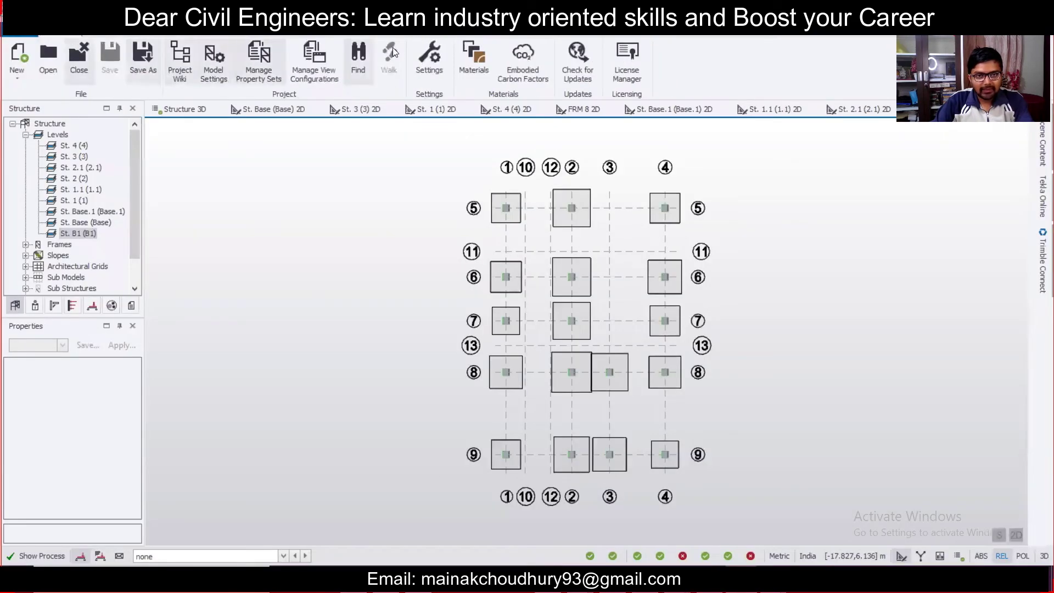
# - Start the isolated column pad base command and check the available top bar types in its reinforcement properties
pyautogui.scroll(-5, 472, 61)
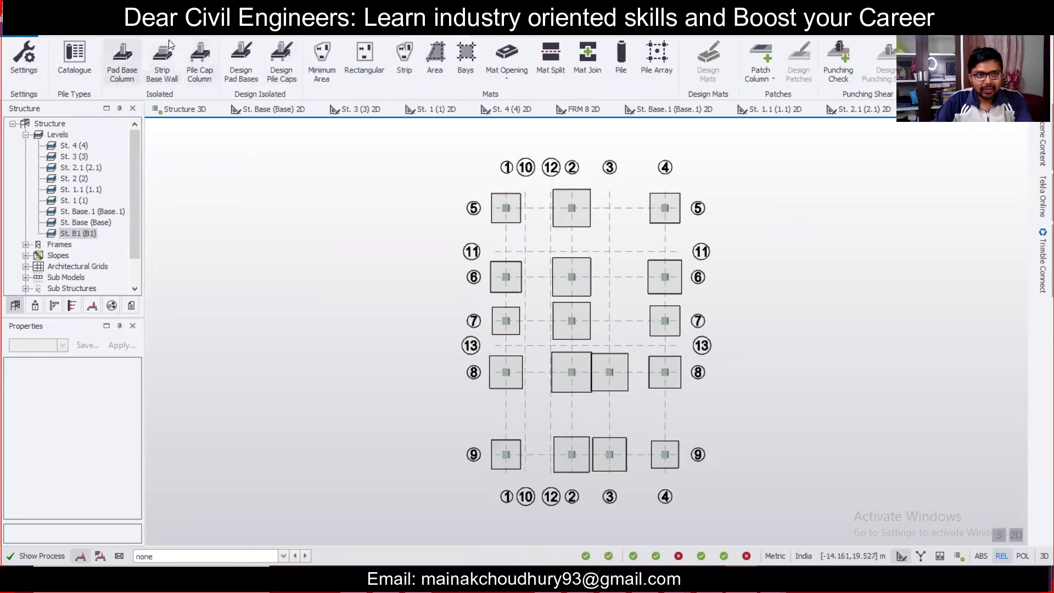
pyautogui.click(123, 65)
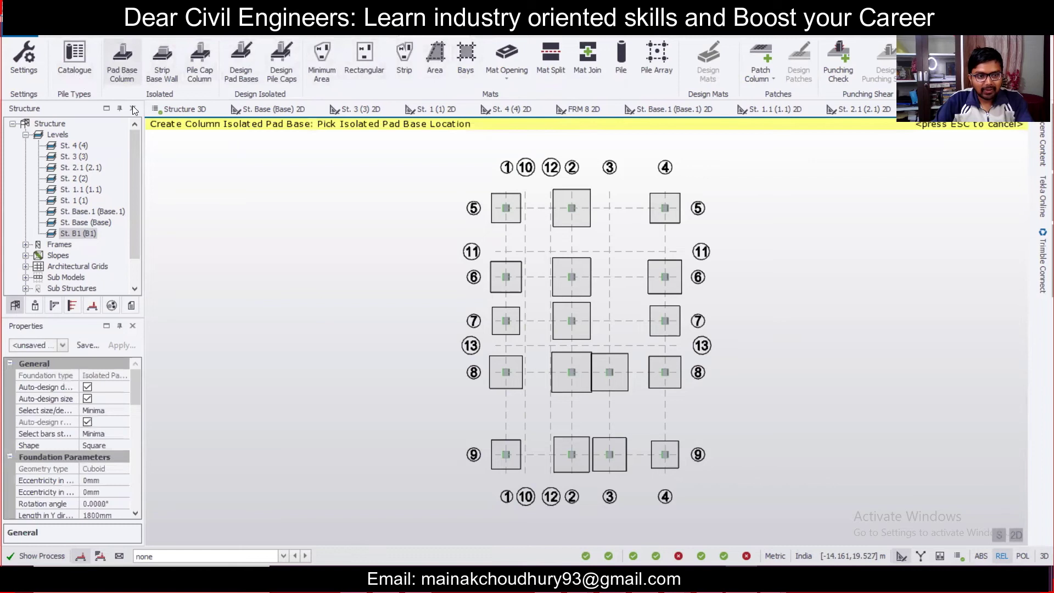
pyautogui.moveTo(134, 379); pyautogui.dragTo(144, 428)
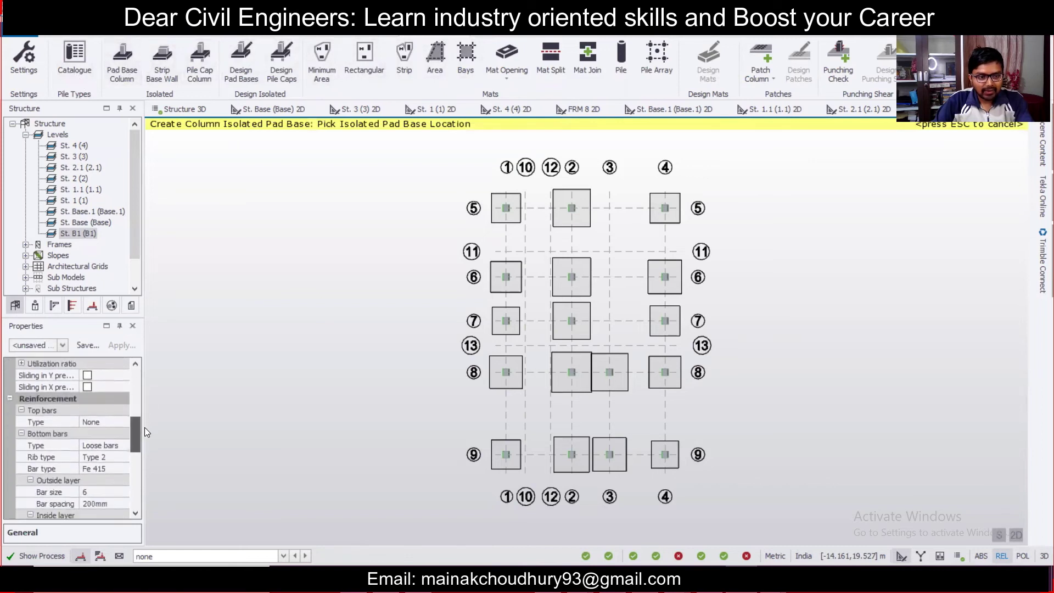
pyautogui.click(124, 419)
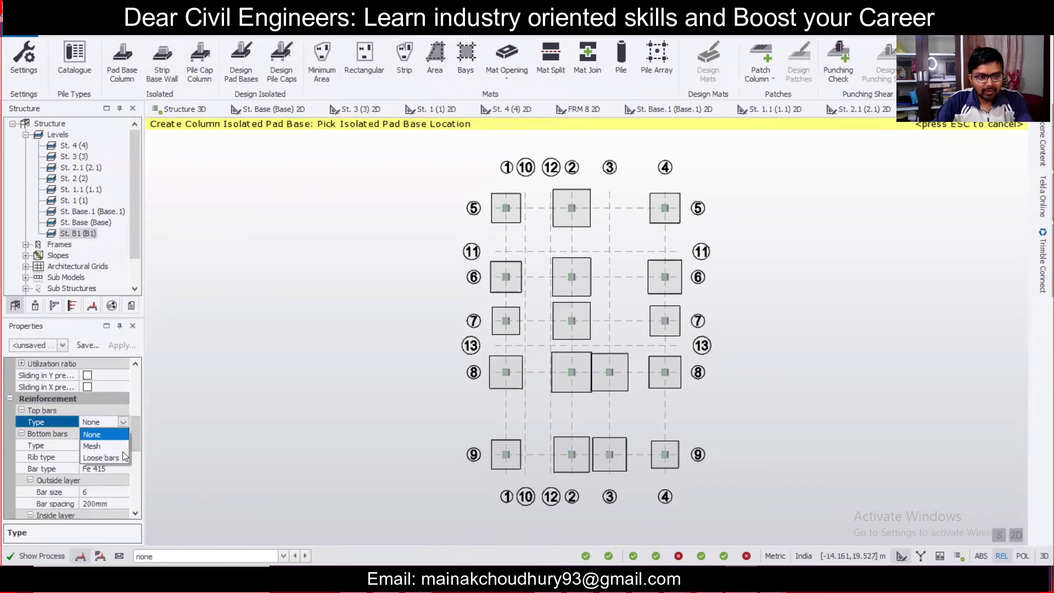
pyautogui.click(285, 382)
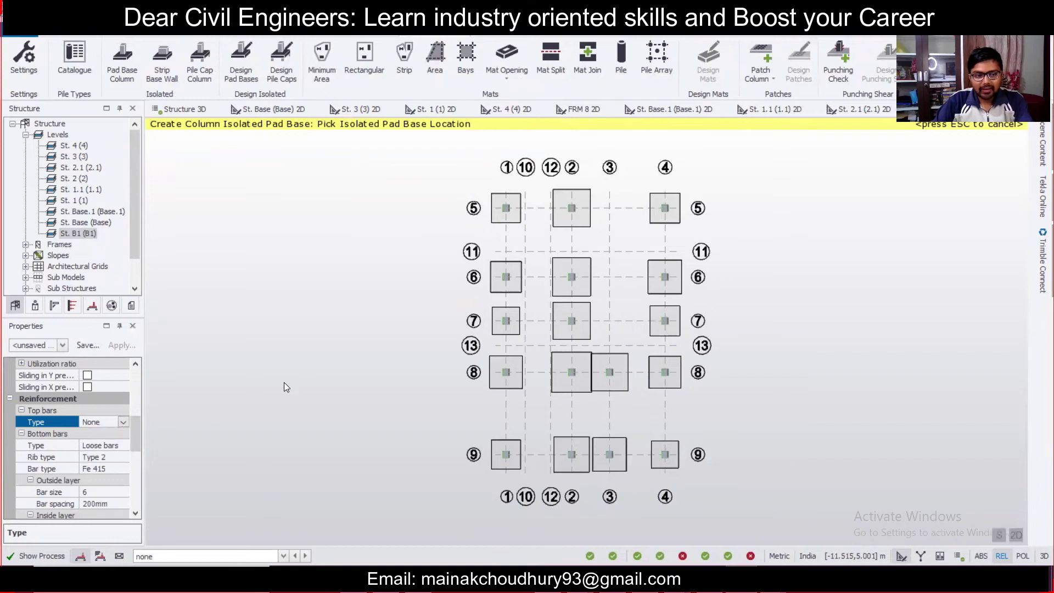
# - Examine the isolated pad bases beneath the columns in the 3D structure view, close up and from several angles
pyautogui.click(186, 111)
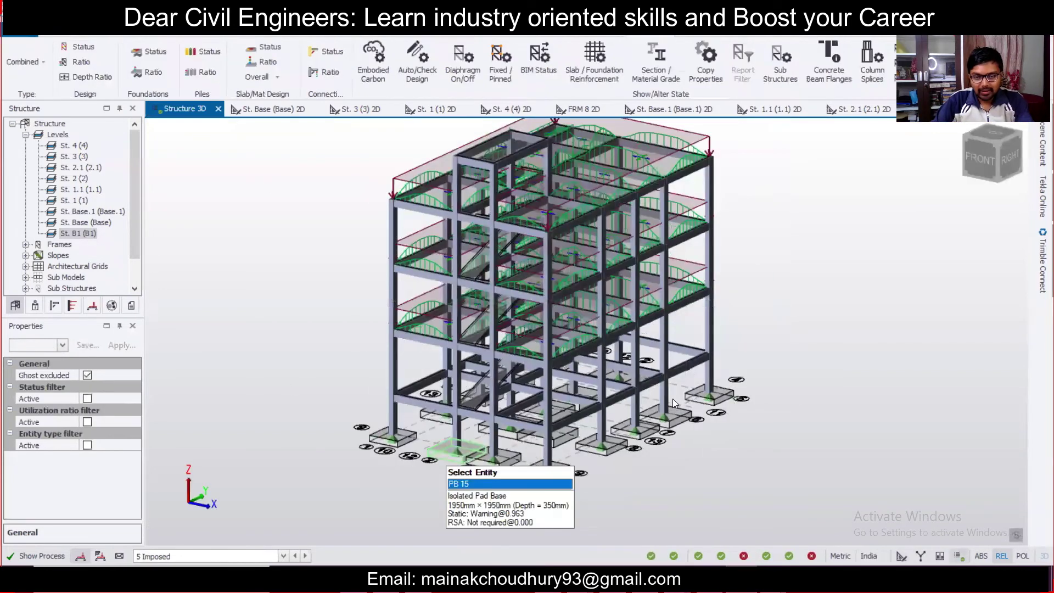
pyautogui.scroll(2, 729, 430)
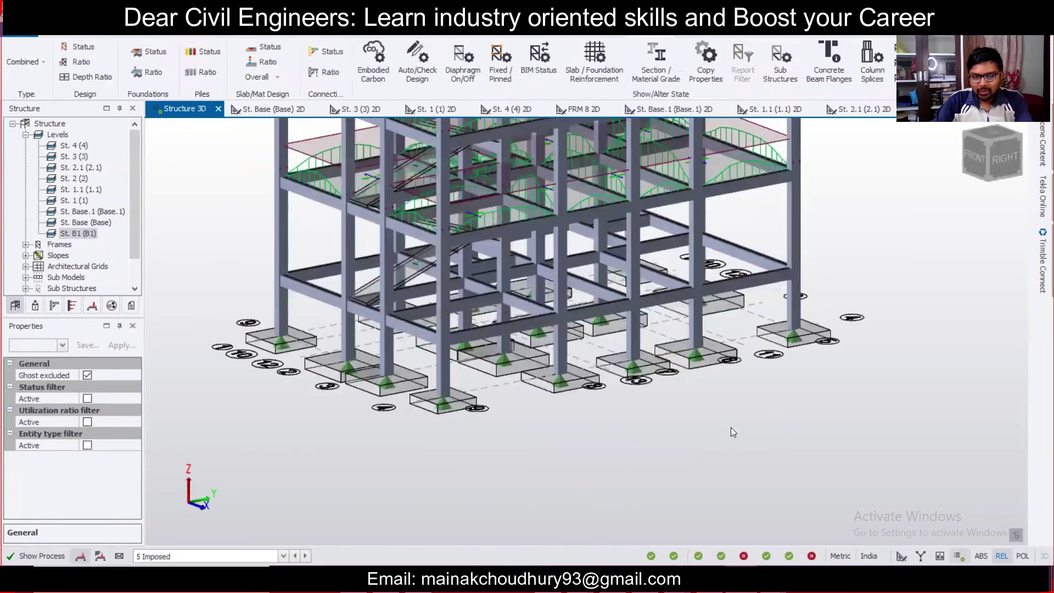
pyautogui.scroll(1, 702, 410)
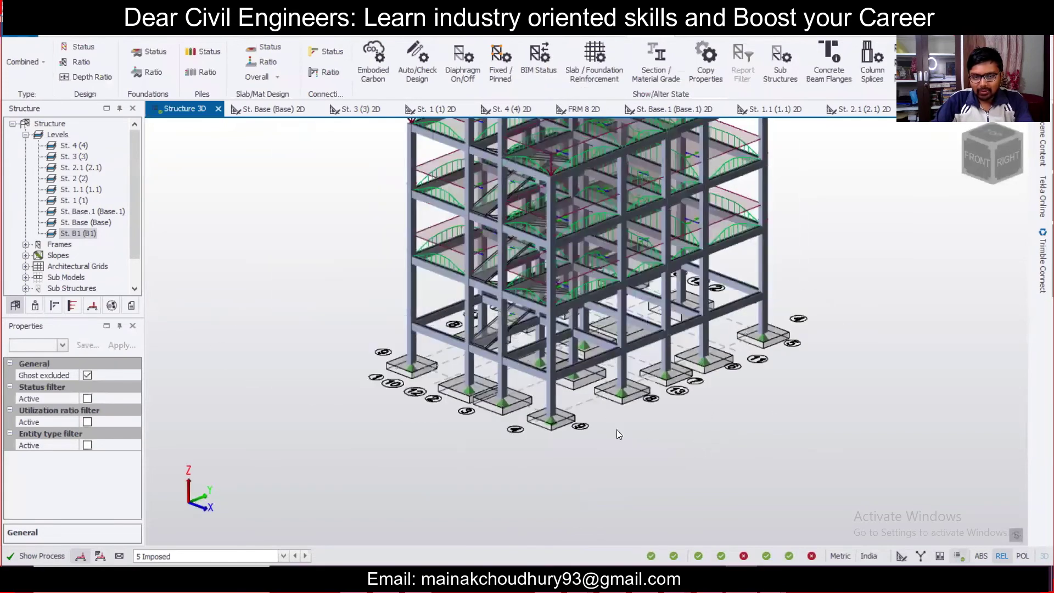
pyautogui.scroll(2, 575, 421)
pyautogui.scroll(2, 571, 420)
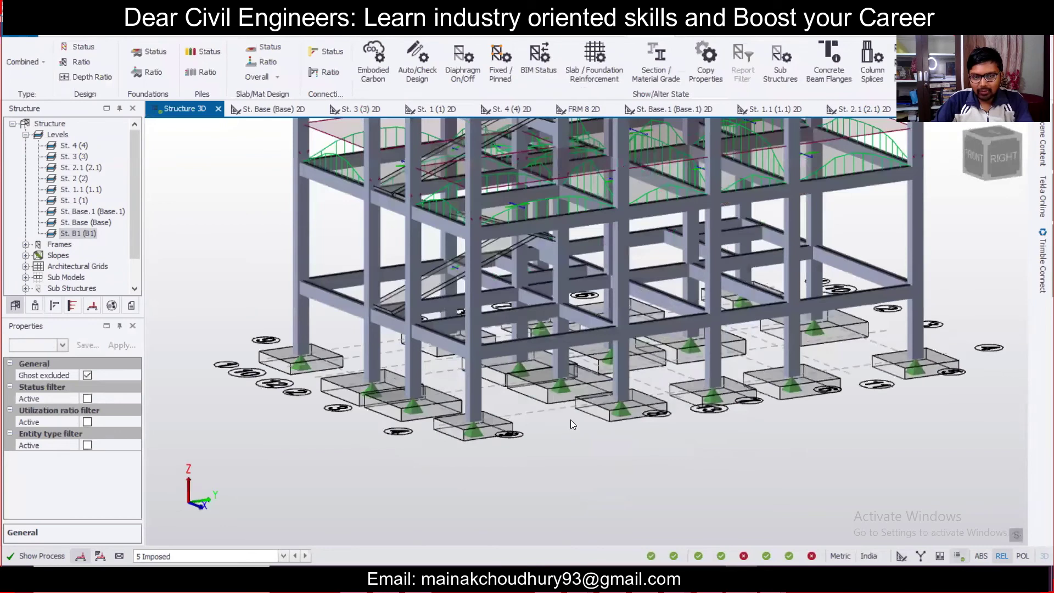
pyautogui.moveTo(571, 419); pyautogui.dragTo(577, 421, button='middle')
pyautogui.scroll(2, 604, 425)
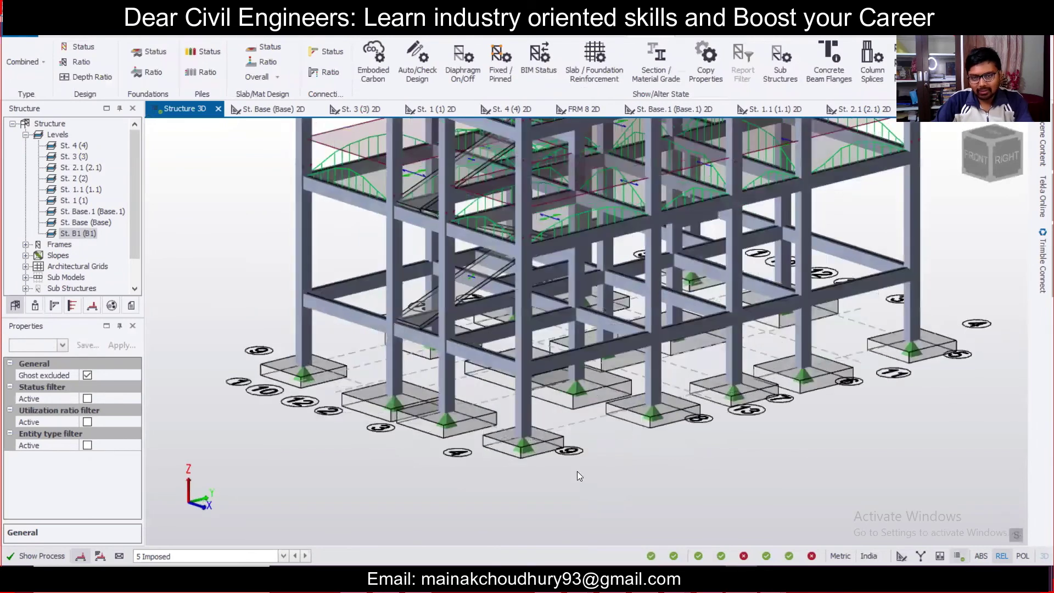
pyautogui.scroll(2, 923, 341)
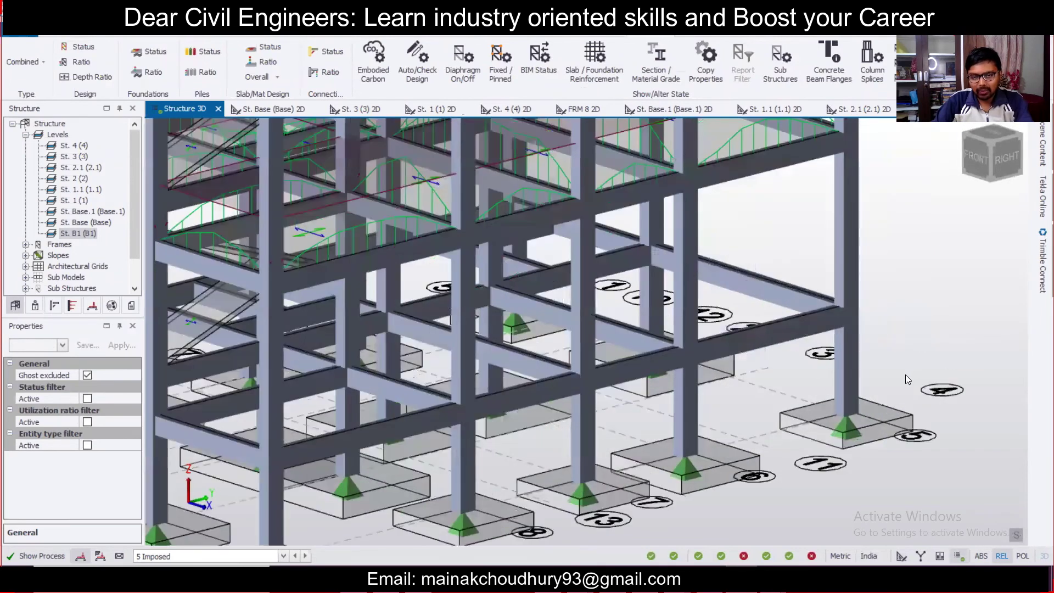
pyautogui.scroll(-3, 905, 374)
pyautogui.moveTo(809, 404); pyautogui.dragTo(878, 447, button='middle')
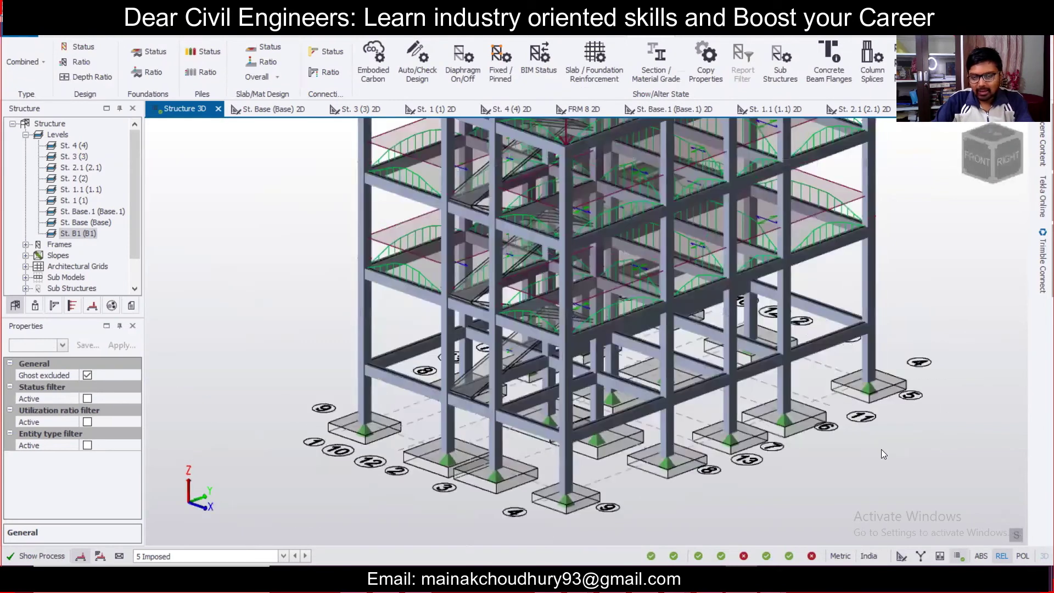
pyautogui.scroll(2, 881, 450)
pyautogui.moveTo(802, 427); pyautogui.dragTo(852, 431, button='middle')
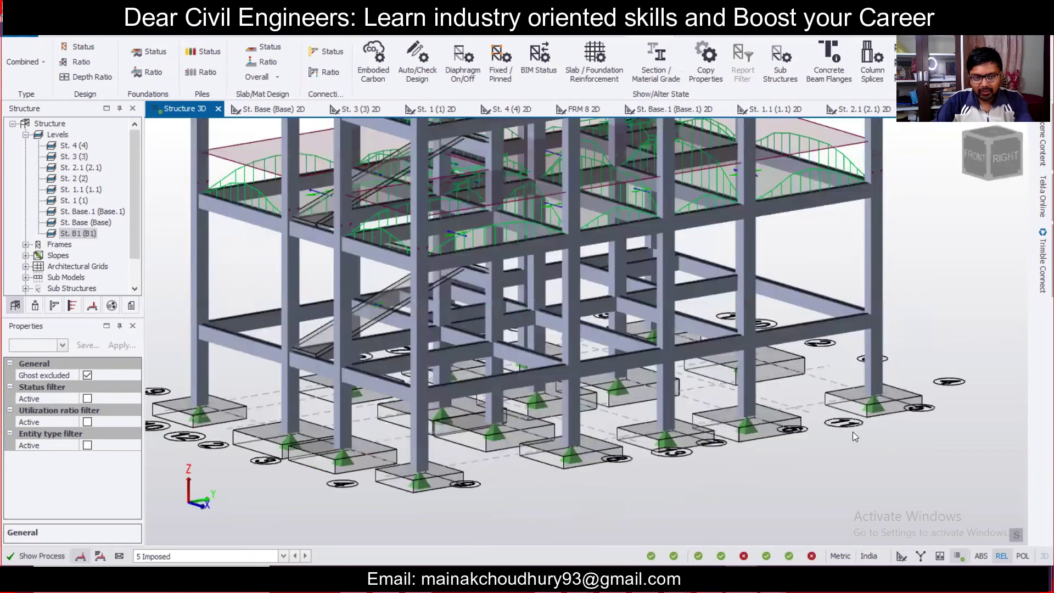